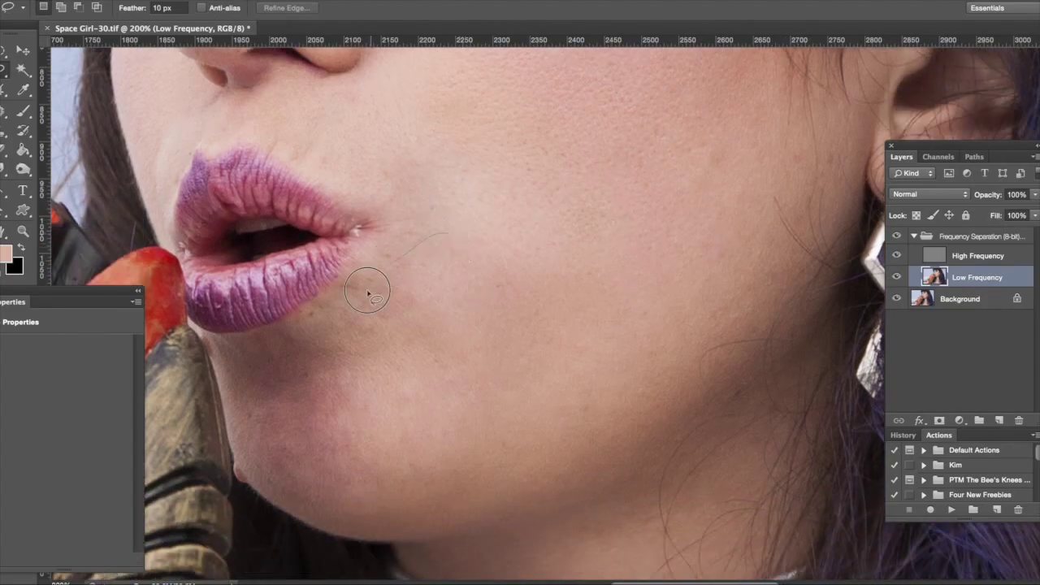
Smooth the skin tones of the cheek and jaw on the Low Frequency layer using lasso selections with a 10 px feather.
{"action": "left_click_drag", "start_coordinate": [443, 244], "coordinate": [443, 243]}
{"action": "key", "text": "ctrl+d"}
{"action": "key", "text": "ctrl+minus"}
{"action": "left_click_drag", "start_coordinate": [355, 172], "coordinate": [435, 208]}
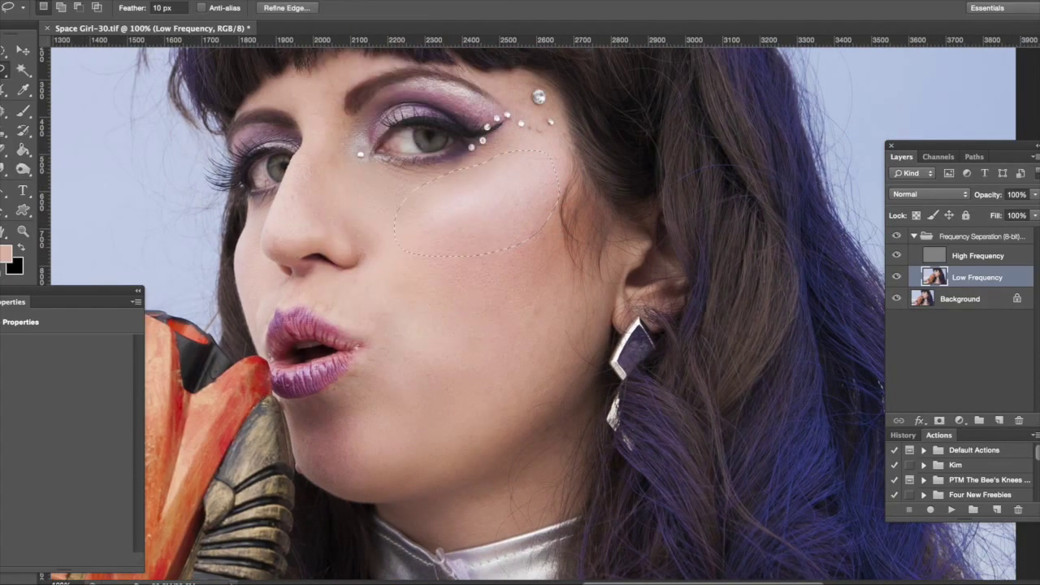
{"action": "left_click_drag", "start_coordinate": [472, 384], "coordinate": [455, 382]}
{"action": "left_click", "coordinate": [421, 374]}
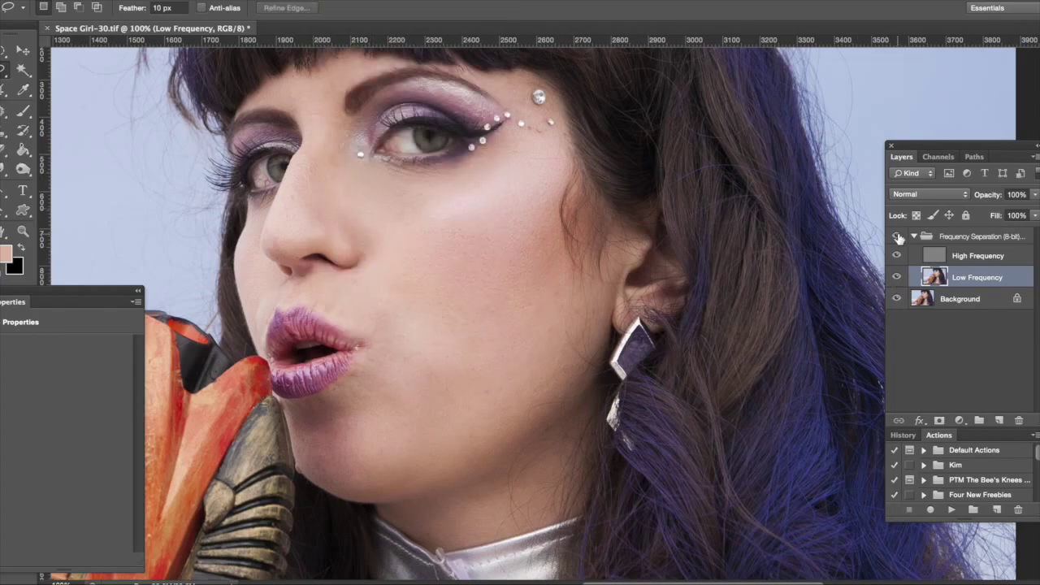
Smooth the skin tones around the mouth and chin on the Low Frequency layer with feathered lasso selections.
{"action": "key", "text": "ctrl+plus"}
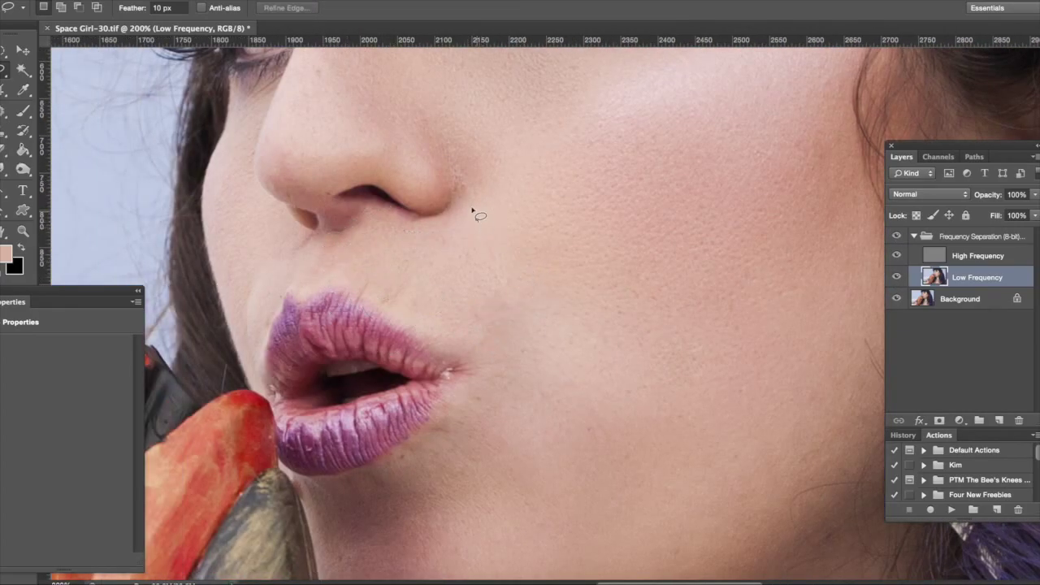
{"action": "key", "text": "ctrl+d"}
{"action": "scroll", "coordinate": [480, 179], "scroll_direction": "down", "scroll_amount": 5}
{"action": "scroll", "coordinate": [471, 167], "scroll_direction": "right", "scroll_amount": 3}
{"action": "left_click_drag", "start_coordinate": [443, 142], "coordinate": [444, 142]}
{"action": "key", "text": "ctrl+d"}
{"action": "scroll", "coordinate": [406, 130], "scroll_direction": "up", "scroll_amount": 7}
{"action": "scroll", "coordinate": [383, 118], "scroll_direction": "left", "scroll_amount": 4}
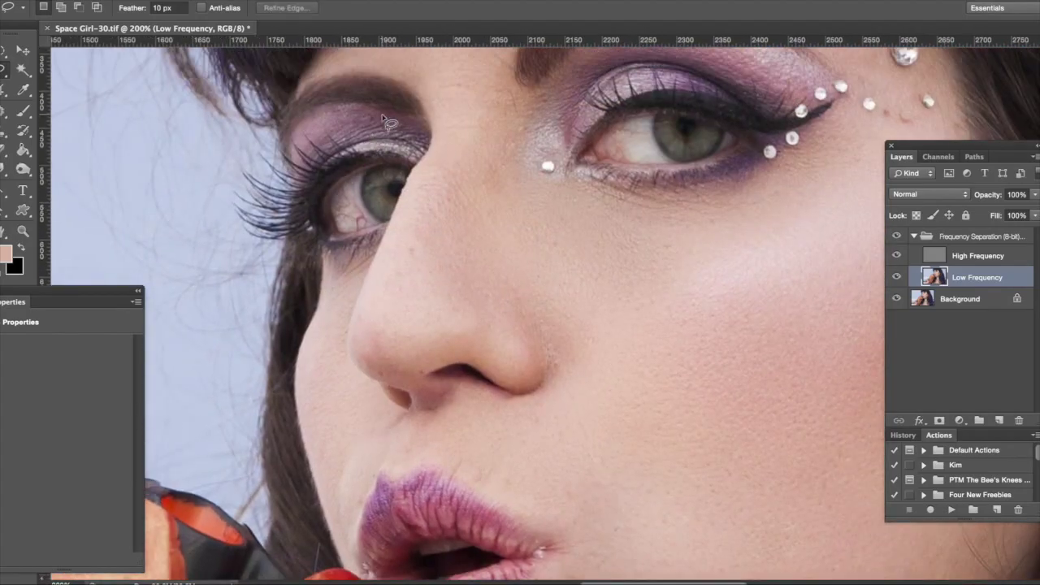
Smooth the skin tones along the bridge, tip and side of the nose with feathered lasso selections.
{"action": "left_click_drag", "start_coordinate": [515, 170], "coordinate": [450, 143]}
{"action": "key", "text": "ctrl+d"}
{"action": "left_click_drag", "start_coordinate": [486, 321], "coordinate": [422, 179]}
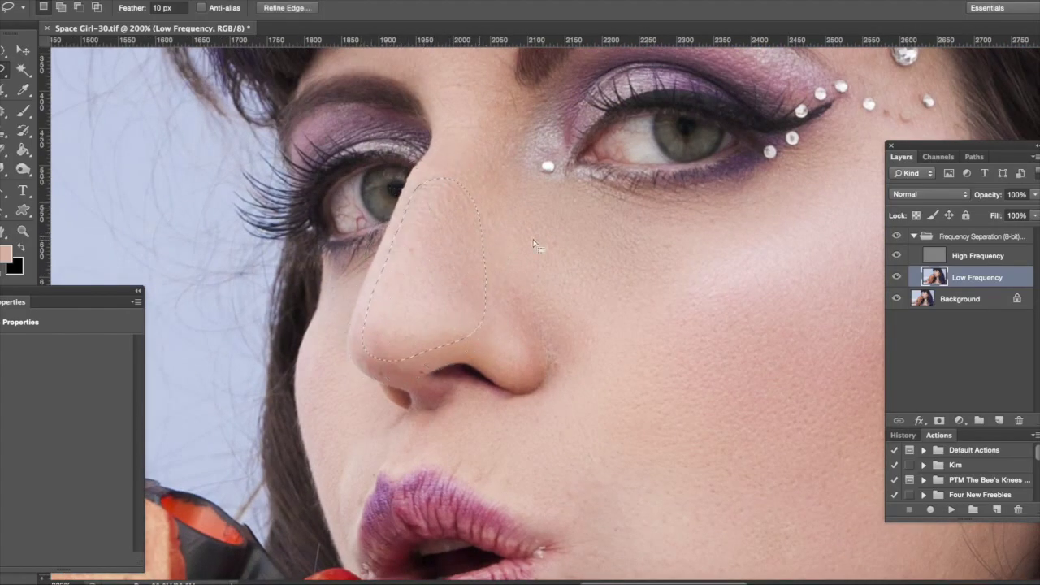
{"action": "left_click_drag", "start_coordinate": [539, 352], "coordinate": [455, 290]}
{"action": "key", "text": "ctrl+d"}
Smooth the skin tones of the forehead and the area around the nose and upper lip with feathered selections.
{"action": "scroll", "coordinate": [455, 290], "scroll_direction": "up", "scroll_amount": 7}
{"action": "scroll", "coordinate": [455, 290], "scroll_direction": "right", "scroll_amount": 2}
{"action": "mouse_move", "coordinate": [398, 270]}
{"action": "left_mouse_down"}
{"action": "mouse_move", "coordinate": [374, 366]}
{"action": "mouse_move", "coordinate": [457, 290]}
{"action": "left_mouse_up"}
{"action": "key", "text": "ctrl+d"}
{"action": "scroll", "coordinate": [401, 464], "scroll_direction": "down", "scroll_amount": 8}
{"action": "scroll", "coordinate": [400, 464], "scroll_direction": "left", "scroll_amount": 2}
{"action": "scroll", "coordinate": [420, 349], "scroll_direction": "up", "scroll_amount": 3}
{"action": "key", "text": "ctrl+d"}
{"action": "scroll", "coordinate": [487, 345], "scroll_direction": "down", "scroll_amount": 1}
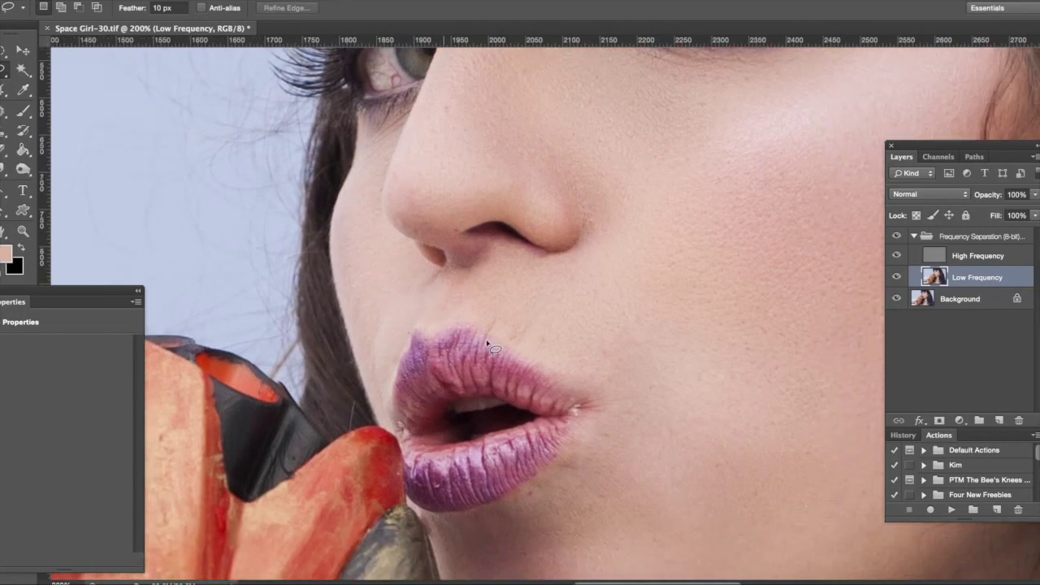
Spot-heal the small blemishes around the mouth on the High Frequency layer with a 19 px content-aware Spot Healing Brush.
{"action": "scroll", "coordinate": [492, 348], "scroll_direction": "down", "scroll_amount": 1}
{"action": "scroll", "coordinate": [492, 348], "scroll_direction": "right", "scroll_amount": 3}
{"action": "key", "text": "alt+bracketright"}
{"action": "key", "text": "j"}
{"action": "key", "text": "shift+j"}
{"action": "left_click", "coordinate": [59, 7]}
{"action": "key", "text": "Return"}
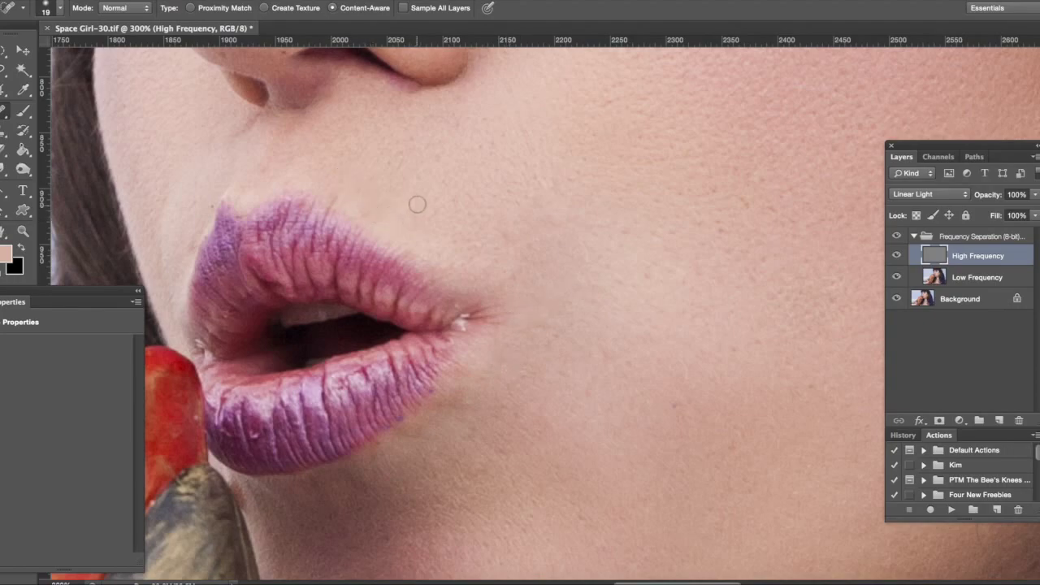
{"action": "scroll", "coordinate": [416, 209], "scroll_direction": "down", "scroll_amount": 3}
{"action": "scroll", "coordinate": [416, 209], "scroll_direction": "up", "scroll_amount": 2}
{"action": "scroll", "coordinate": [416, 209], "scroll_direction": "up", "scroll_amount": 4}
{"action": "scroll", "coordinate": [416, 208], "scroll_direction": "left", "scroll_amount": 3}
Replace a blemished patch of facial skin on the High Frequency layer with clean texture using the Patch tool.
{"action": "mouse_move", "coordinate": [6, 110]}
{"action": "left_mouse_down"}
{"action": "mouse_move", "coordinate": [57, 121]}
{"action": "mouse_move", "coordinate": [65, 135]}
{"action": "left_mouse_up"}
{"action": "left_click_drag", "start_coordinate": [325, 400], "coordinate": [337, 307]}
{"action": "key", "text": "super+0"}
Patch and spot-heal the blemishes and stray hairs on the chest on the High Frequency layer.
{"action": "key", "text": "super+space"}
{"action": "mouse_move", "coordinate": [662, 484]}
{"action": "left_mouse_down"}
{"action": "mouse_move", "coordinate": [682, 465]}
{"action": "mouse_move", "coordinate": [732, 460]}
{"action": "left_mouse_up"}
{"action": "left_click_drag", "start_coordinate": [453, 176], "coordinate": [432, 157]}
{"action": "key", "text": "super+d"}
{"action": "left_click_drag", "start_coordinate": [7, 110], "coordinate": [65, 109]}
{"action": "left_click", "coordinate": [432, 126]}
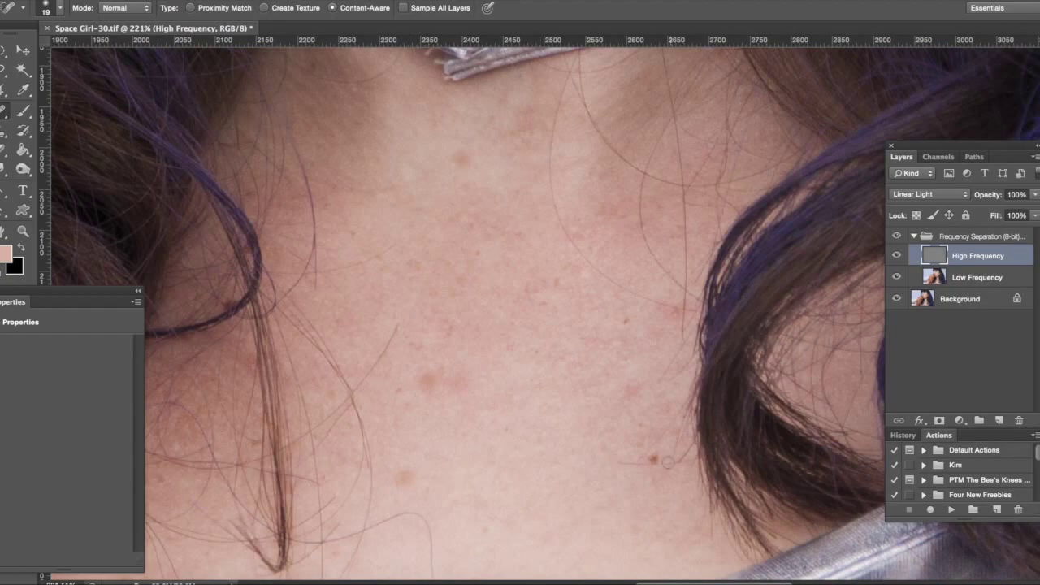
Clone out the dark spots on the chest on the Low Frequency layer with a 26 px Clone Stamp.
{"action": "left_click", "coordinate": [956, 278]}
{"action": "key", "text": "s"}
{"action": "left_click", "coordinate": [59, 9]}
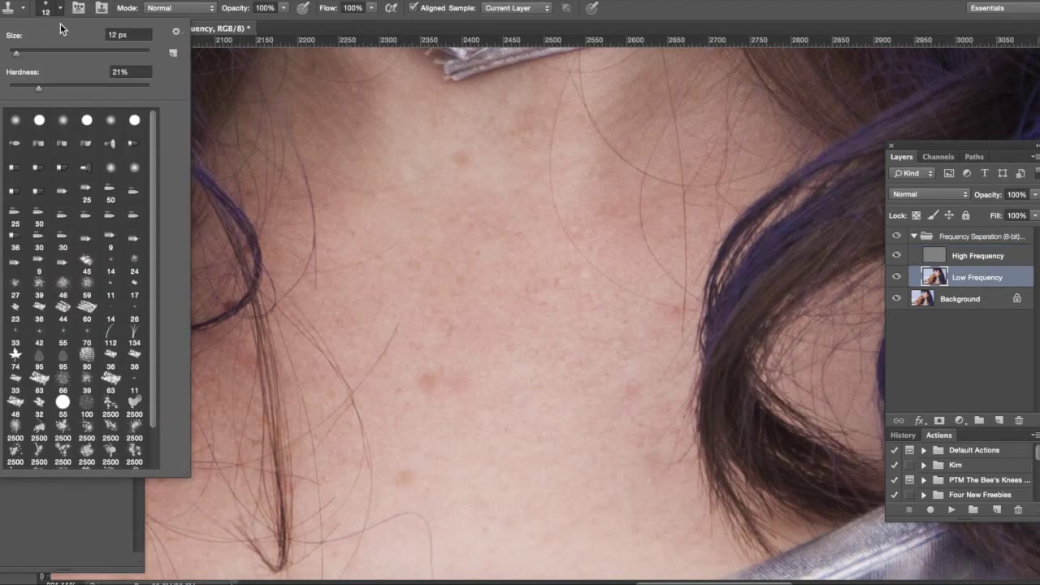
{"action": "left_click", "coordinate": [462, 159]}
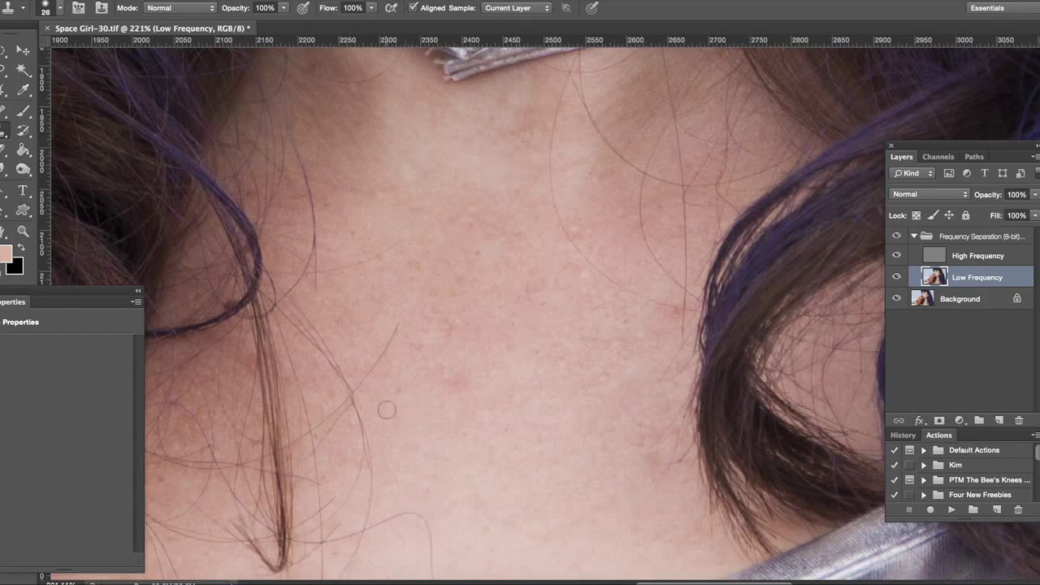
Even out the chest's skin tones on the Low Frequency layer with lasso selections feathered by 10 px.
{"action": "key", "text": "l"}
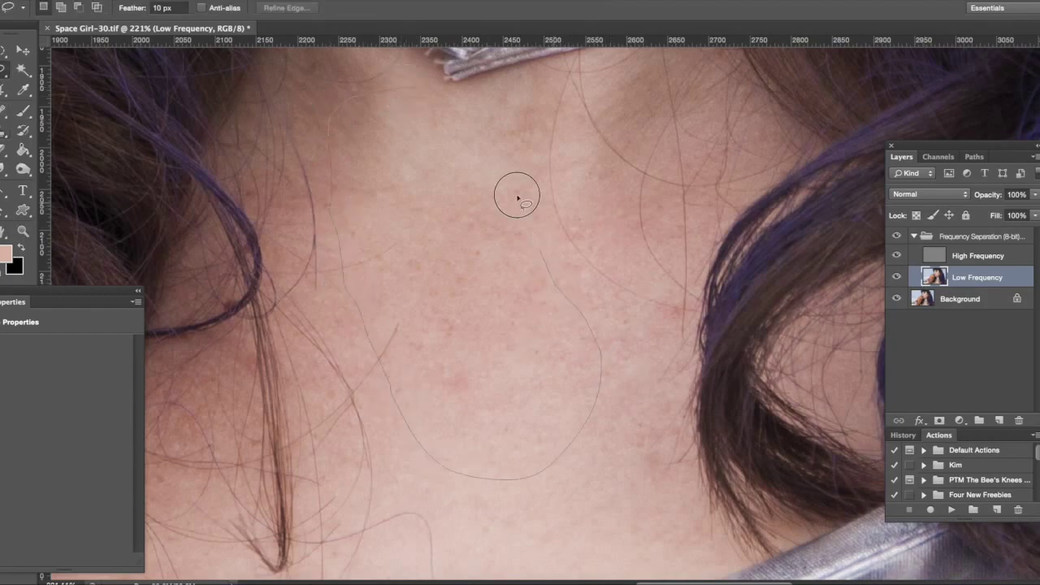
{"action": "scroll", "coordinate": [578, 527], "scroll_direction": "down", "scroll_amount": 3}
{"action": "scroll", "coordinate": [578, 528], "scroll_direction": "right", "scroll_amount": 3}
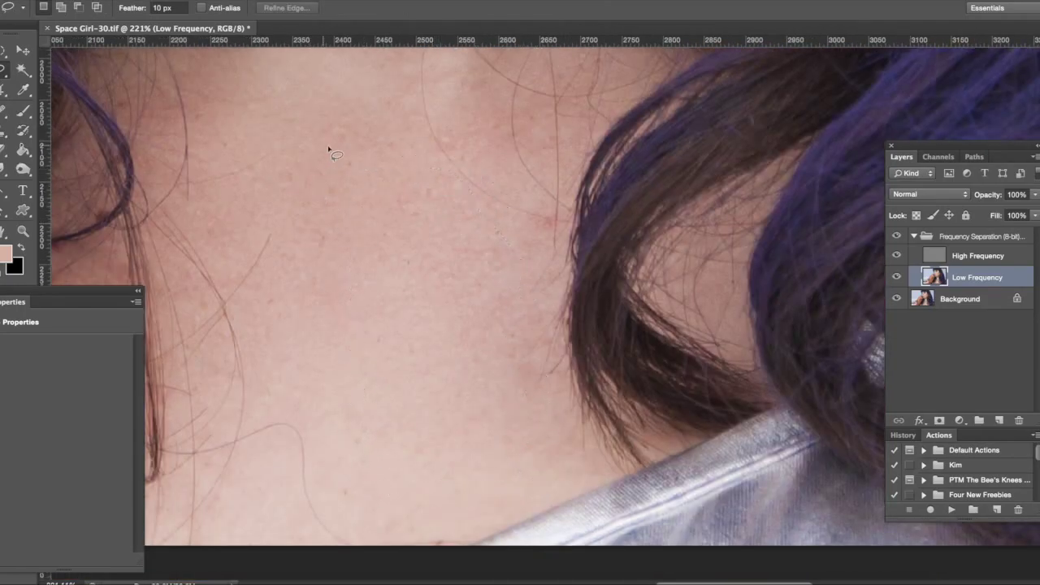
{"action": "scroll", "coordinate": [382, 402], "scroll_direction": "down", "scroll_amount": 5}
{"action": "key", "text": "ctrl+0"}
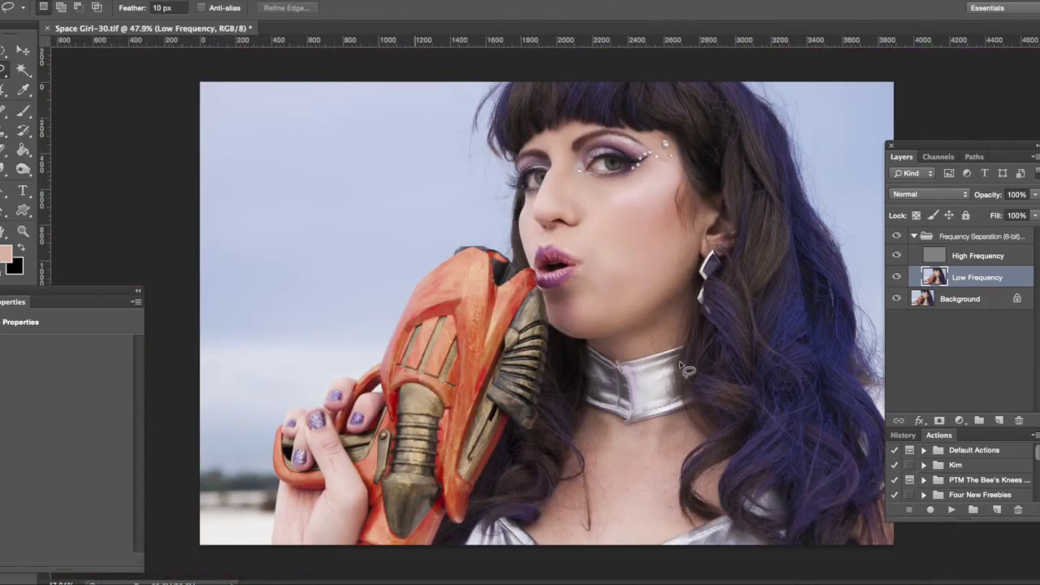
Patch the scratch below the thumb's knuckle with clean skin texture on the High Frequency layer.
{"action": "left_click", "coordinate": [914, 236]}
{"action": "left_click", "coordinate": [914, 235]}
{"action": "key", "text": "z"}
{"action": "left_click_drag", "start_coordinate": [304, 487], "coordinate": [413, 390]}
{"action": "key", "text": "j"}
{"action": "left_click", "coordinate": [960, 260]}
{"action": "left_click_drag", "start_coordinate": [477, 305], "coordinate": [481, 382]}
{"action": "left_click_drag", "start_coordinate": [4, 110], "coordinate": [65, 140]}
{"action": "left_click_drag", "start_coordinate": [461, 308], "coordinate": [463, 309]}
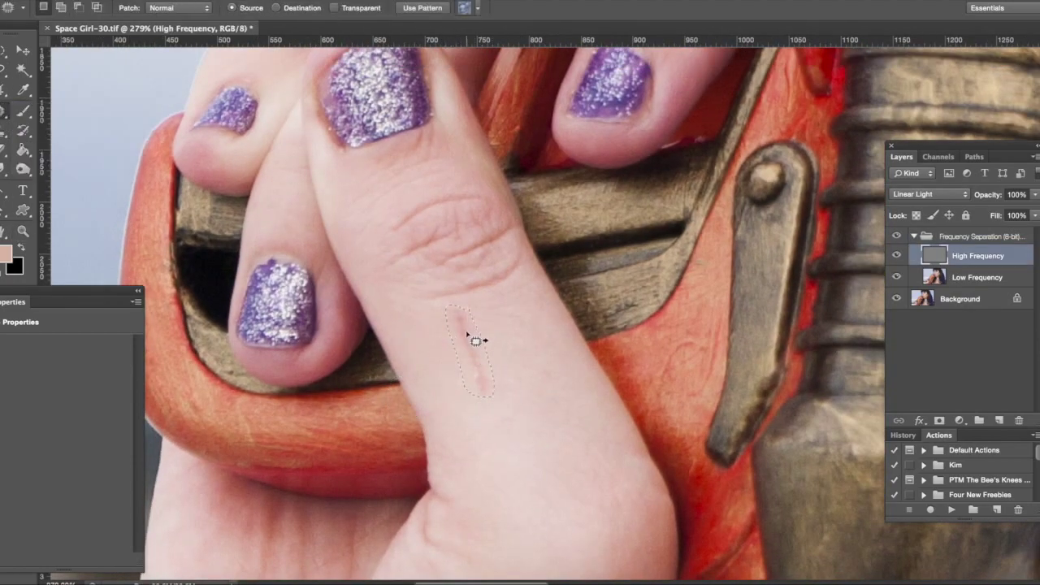
On the Low Frequency layer, clone out the thumb scratch's discoloration and smooth the hand's skin tones with feathered selections.
{"action": "left_click", "coordinate": [972, 279]}
{"action": "key", "text": "s"}
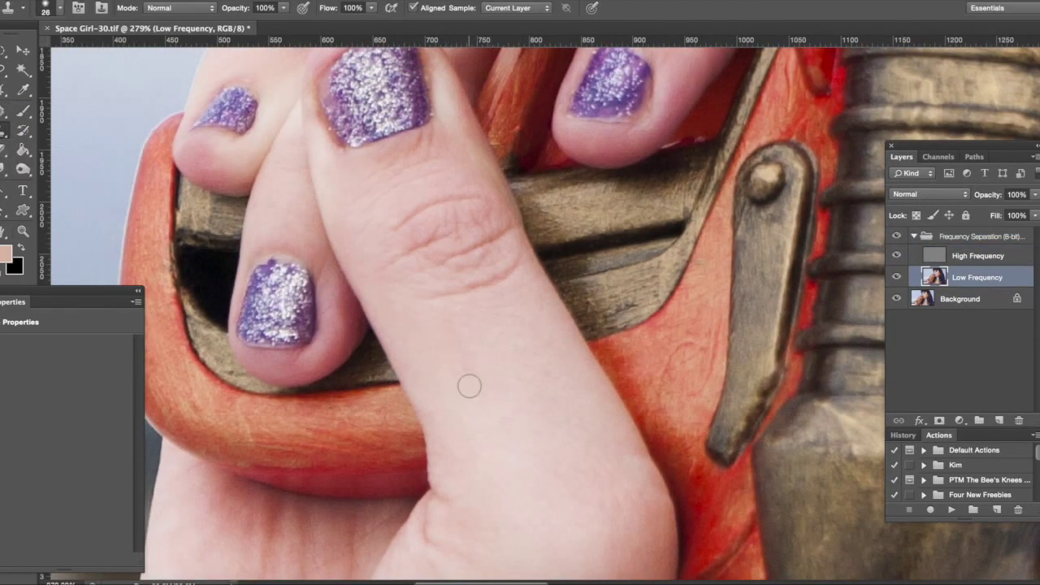
{"action": "key", "text": "l"}
{"action": "mouse_move", "coordinate": [395, 146]}
{"action": "left_mouse_down"}
{"action": "mouse_move", "coordinate": [496, 219]}
{"action": "mouse_move", "coordinate": [395, 150]}
{"action": "left_mouse_up"}
{"action": "scroll", "coordinate": [520, 309], "scroll_direction": "down", "scroll_amount": 5}
{"action": "mouse_move", "coordinate": [591, 264]}
{"action": "left_mouse_down"}
{"action": "mouse_move", "coordinate": [439, 375]}
{"action": "mouse_move", "coordinate": [588, 274]}
{"action": "left_mouse_up"}
{"action": "scroll", "coordinate": [553, 227], "scroll_direction": "down", "scroll_amount": 5}
{"action": "mouse_move", "coordinate": [499, 174]}
{"action": "left_mouse_down"}
{"action": "mouse_move", "coordinate": [620, 312]}
{"action": "mouse_move", "coordinate": [497, 287]}
{"action": "left_mouse_up"}
{"action": "key", "text": "ctrl+d"}
{"action": "key", "text": "ctrl+0"}
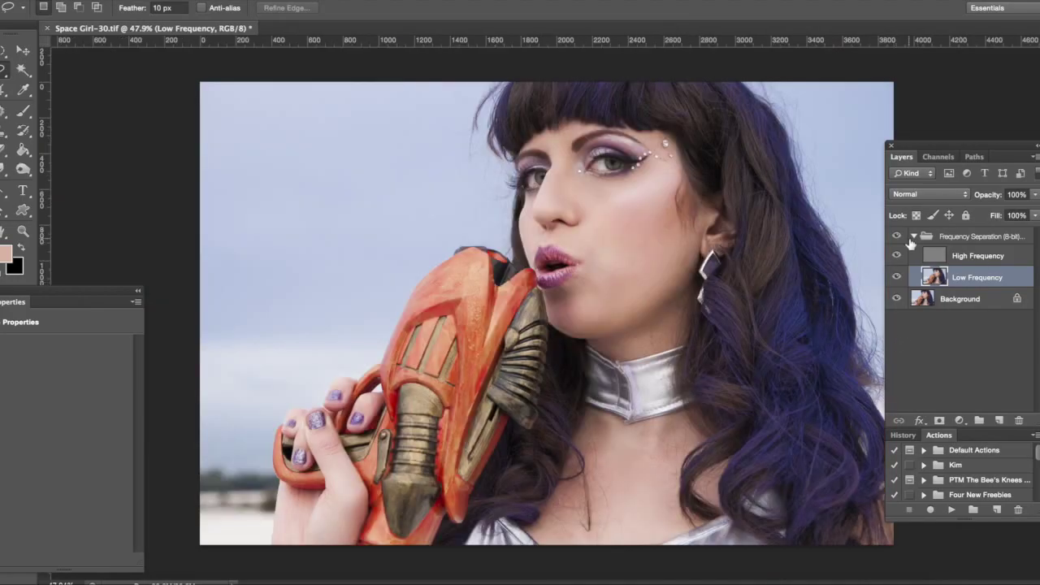
Collapse the Frequency Separation group, add a Curves adjustment layer above it and bend its Red curve slightly at the midtones.
{"action": "left_click", "coordinate": [913, 236]}
{"action": "left_click", "coordinate": [960, 421]}
{"action": "left_click", "coordinate": [984, 495]}
{"action": "left_click", "coordinate": [134, 186]}
{"action": "left_click", "coordinate": [122, 201]}
{"action": "mouse_move", "coordinate": [156, 249]}
{"action": "left_mouse_down"}
{"action": "mouse_move", "coordinate": [155, 258]}
{"action": "mouse_move", "coordinate": [153, 243]}
{"action": "left_mouse_up"}
Adjust the Green and Blue curves, set the Red midpoint to input 134, output 135, and compare the Curves effect.
{"action": "left_click", "coordinate": [134, 186]}
{"action": "left_click", "coordinate": [122, 201]}
{"action": "left_click", "coordinate": [134, 186]}
{"action": "left_click", "coordinate": [122, 201]}
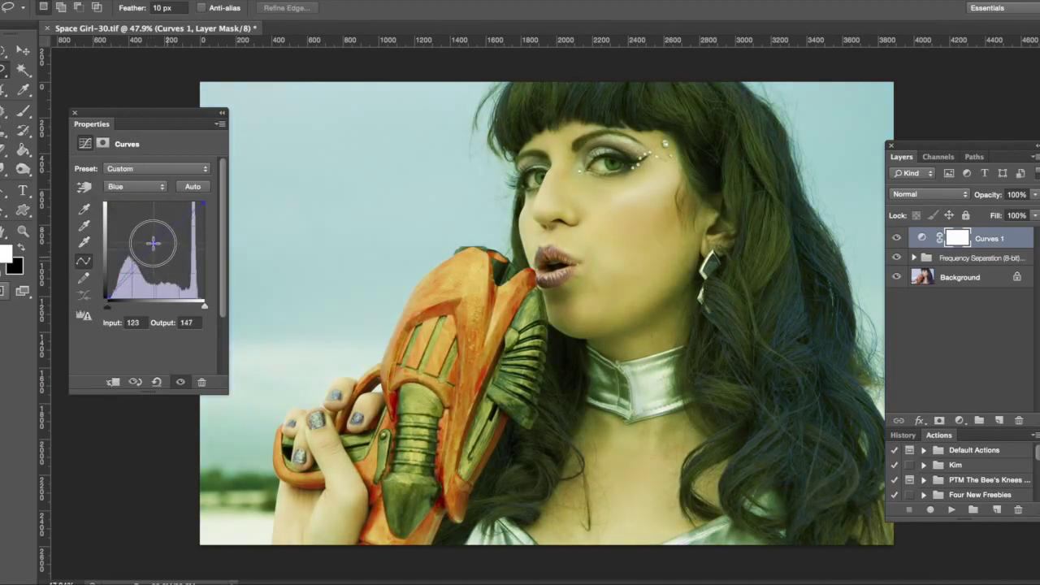
{"action": "left_click", "coordinate": [134, 187]}
{"action": "left_click", "coordinate": [122, 163]}
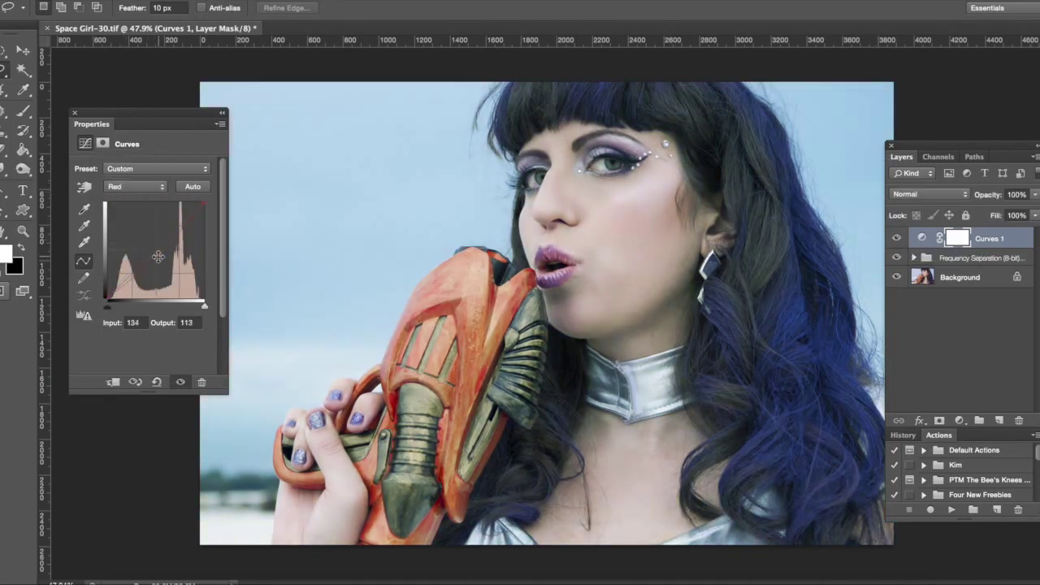
{"action": "left_click", "coordinate": [896, 239]}
{"action": "left_click", "coordinate": [896, 238]}
Add a Levels adjustment layer and raise the Blue channel's black output level to 12.
{"action": "left_click", "coordinate": [959, 420]}
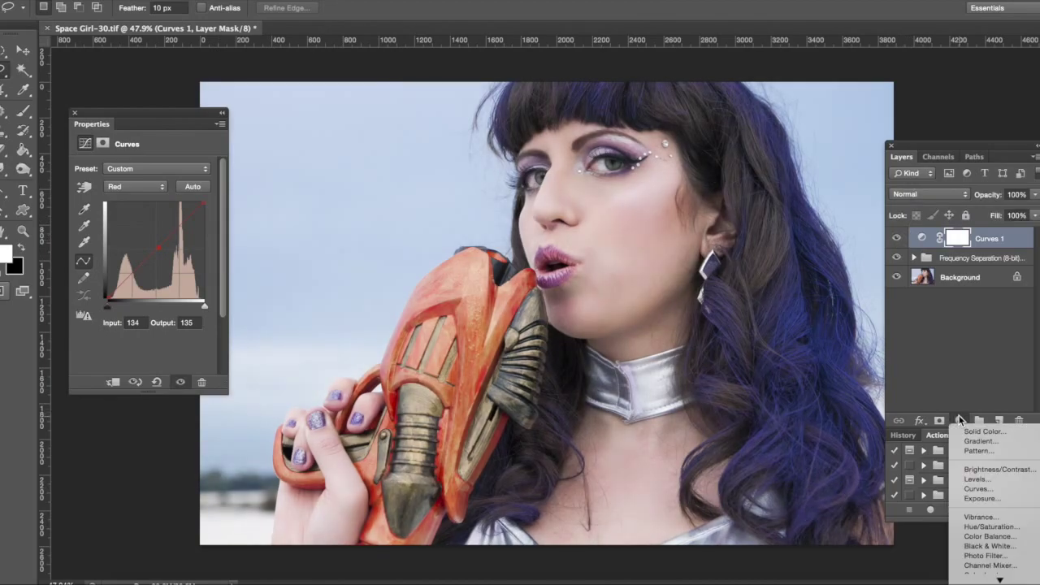
{"action": "left_click", "coordinate": [971, 484]}
{"action": "key", "text": "alt+5"}
{"action": "left_click_drag", "start_coordinate": [96, 316], "coordinate": [101, 320]}
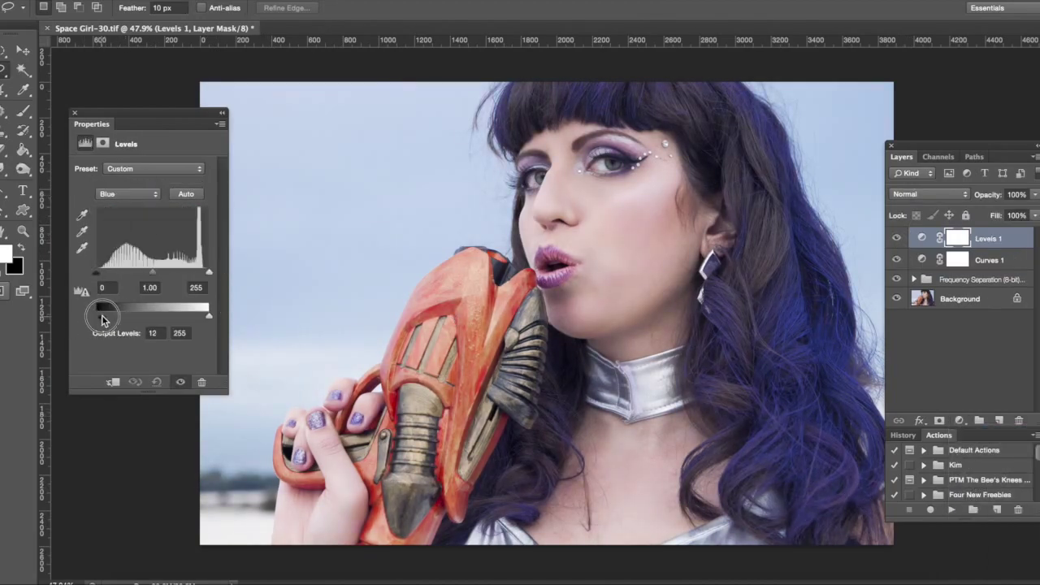
Add a second Curves layer with a slight S-curve that darkens shadows and lifts highlights, and tidy the open panels.
{"action": "left_click", "coordinate": [959, 420]}
{"action": "left_click", "coordinate": [971, 499]}
{"action": "left_click_drag", "start_coordinate": [132, 276], "coordinate": [131, 279]}
{"action": "left_click_drag", "start_coordinate": [180, 227], "coordinate": [181, 224]}
{"action": "left_click", "coordinate": [74, 113]}
{"action": "left_click_drag", "start_coordinate": [943, 146], "coordinate": [940, 59]}
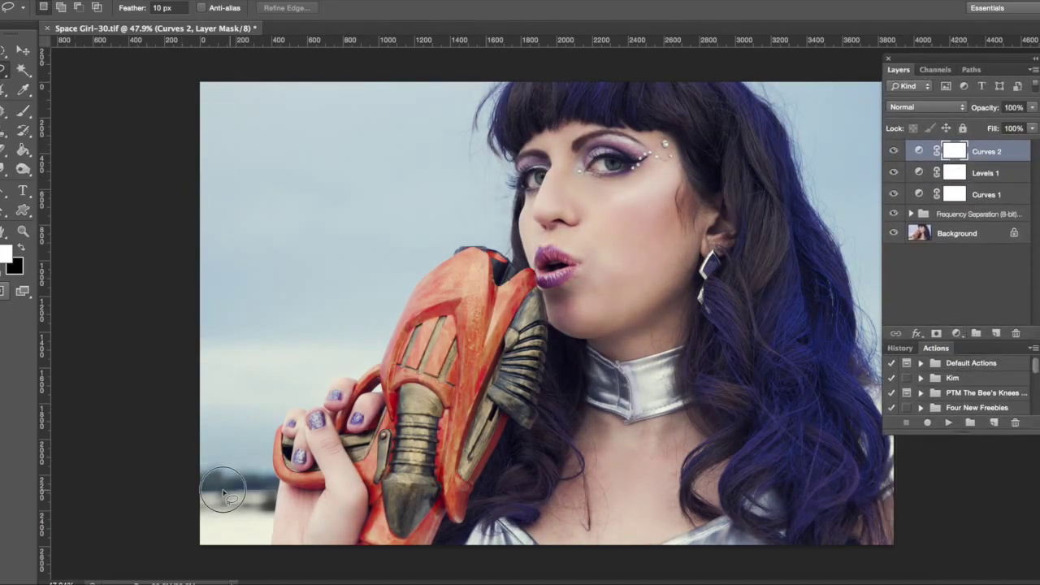
Try a Color Balance layer on the lower-left background with Highlights at -29 cyan-red and +31 yellow-blue.
{"action": "left_click", "coordinate": [957, 334]}
{"action": "left_click", "coordinate": [975, 460]}
{"action": "left_click_drag", "start_coordinate": [125, 247], "coordinate": [140, 255]}
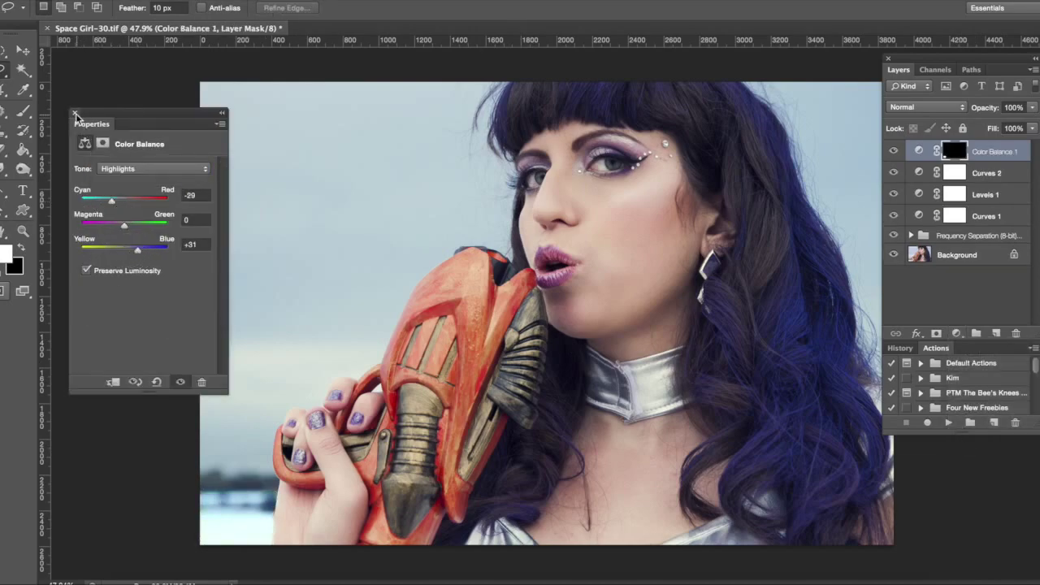
{"action": "left_click", "coordinate": [75, 115]}
{"action": "key", "text": "BackSpace"}
Add a Levels layer masked to the lower-left background and set its midtone value to 0.74.
{"action": "left_click", "coordinate": [957, 333]}
{"action": "left_click", "coordinate": [971, 394]}
{"action": "left_click_drag", "start_coordinate": [152, 274], "coordinate": [163, 278]}
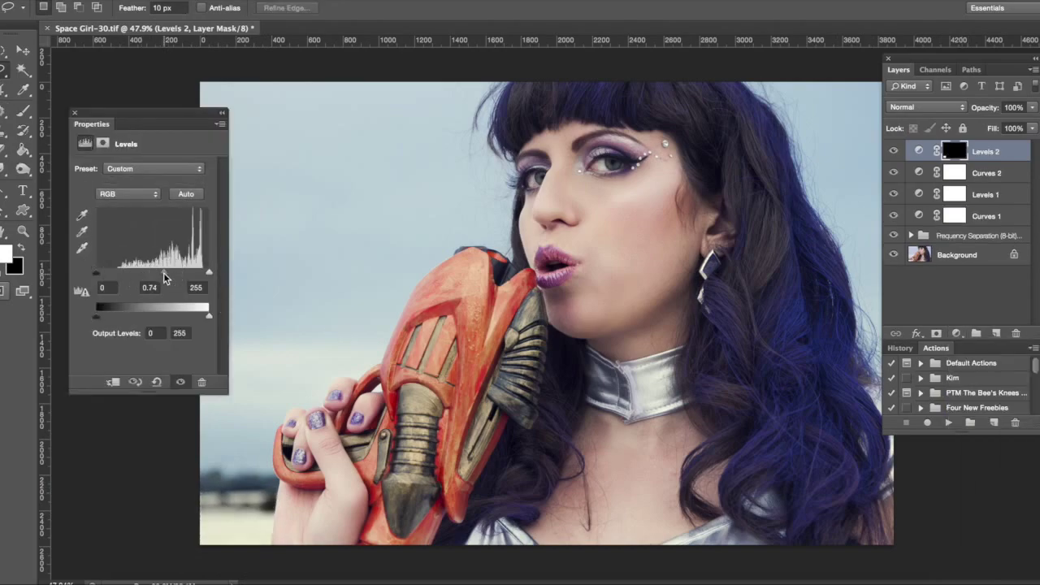
Try cooling the same background strip with a masked Color Balance layer, Highlights at -36 cyan-red and +44 yellow-blue, then undo it.
{"action": "left_click", "coordinate": [957, 333]}
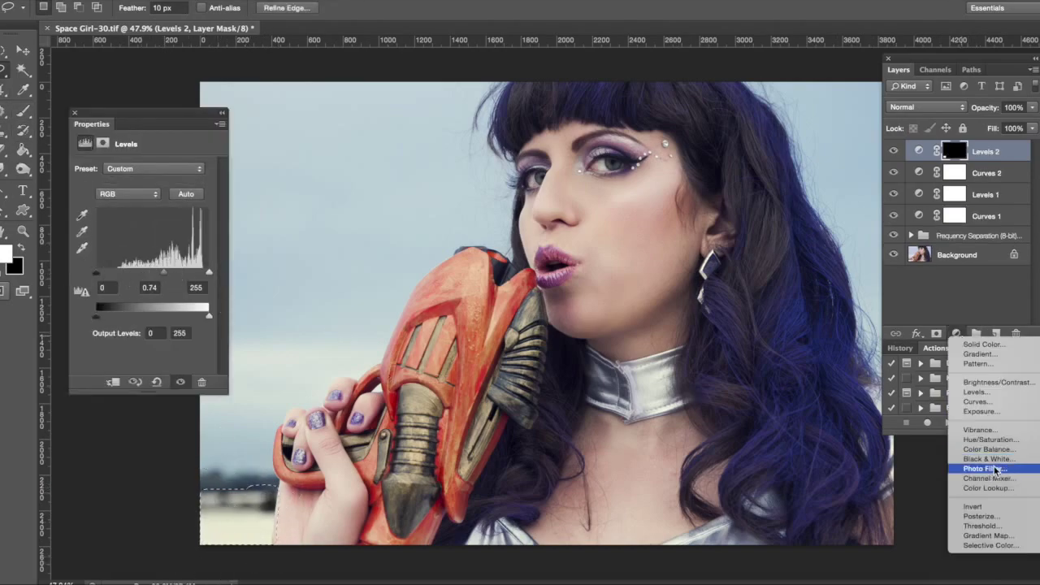
{"action": "left_click", "coordinate": [931, 470]}
{"action": "left_click", "coordinate": [154, 168]}
{"action": "left_click", "coordinate": [130, 183]}
{"action": "left_click_drag", "start_coordinate": [123, 199], "coordinate": [110, 201]}
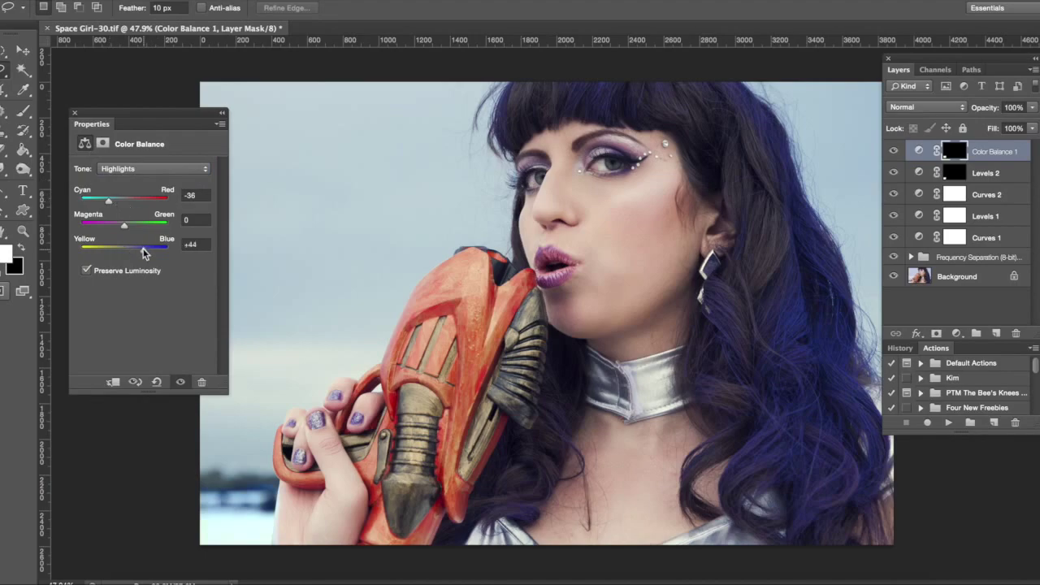
{"action": "key", "text": "ctrl+alt+z"}
{"action": "key", "text": "ctrl+alt+z"}
{"action": "key", "text": "ctrl+alt+z"}
Add a masked Hue/Saturation layer for the lower-left background and set Yellows to hue +72, saturation -21, lightness -51.
{"action": "left_click", "coordinate": [958, 333]}
{"action": "left_click", "coordinate": [981, 440]}
{"action": "left_click_drag", "start_coordinate": [143, 220], "coordinate": [166, 229]}
{"action": "left_click", "coordinate": [156, 186]}
{"action": "left_click", "coordinate": [117, 195]}
{"action": "left_click_drag", "start_coordinate": [143, 282], "coordinate": [109, 287]}
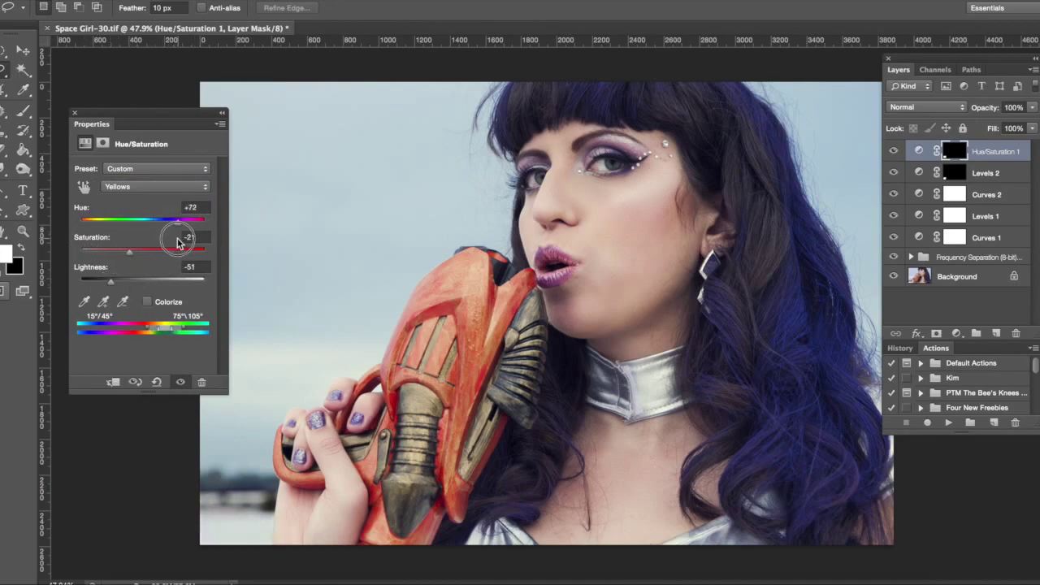
{"action": "left_click", "coordinate": [74, 113]}
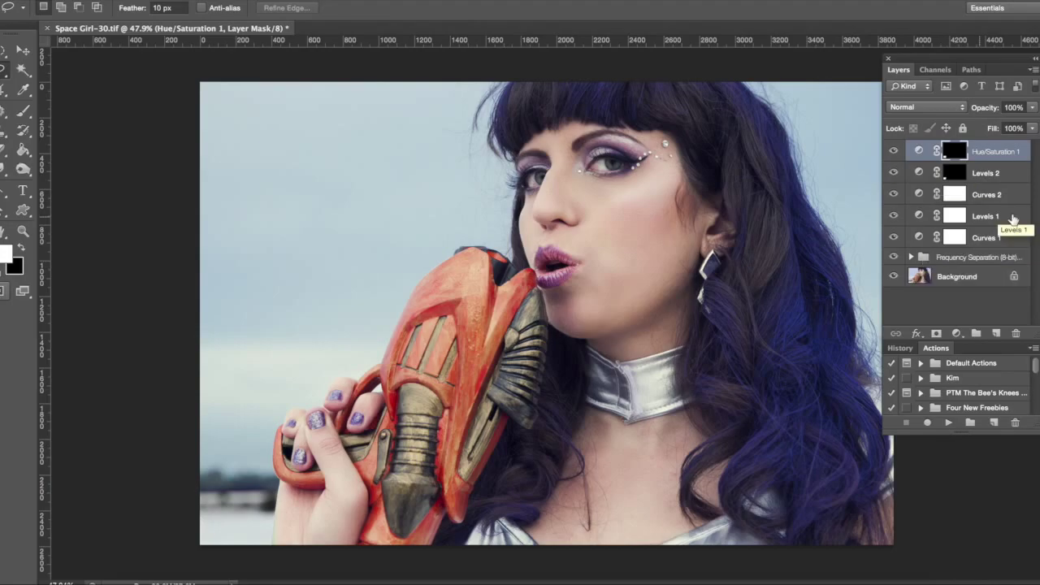
Create a new layer on top, fill it with mid-gray and set its blend mode to Overlay.
{"action": "key", "text": "ctrl+shift+alt+n"}
{"action": "left_click", "coordinate": [4, 257]}
{"action": "key", "text": "Return"}
{"action": "key", "text": "g"}
{"action": "left_click", "coordinate": [467, 341]}
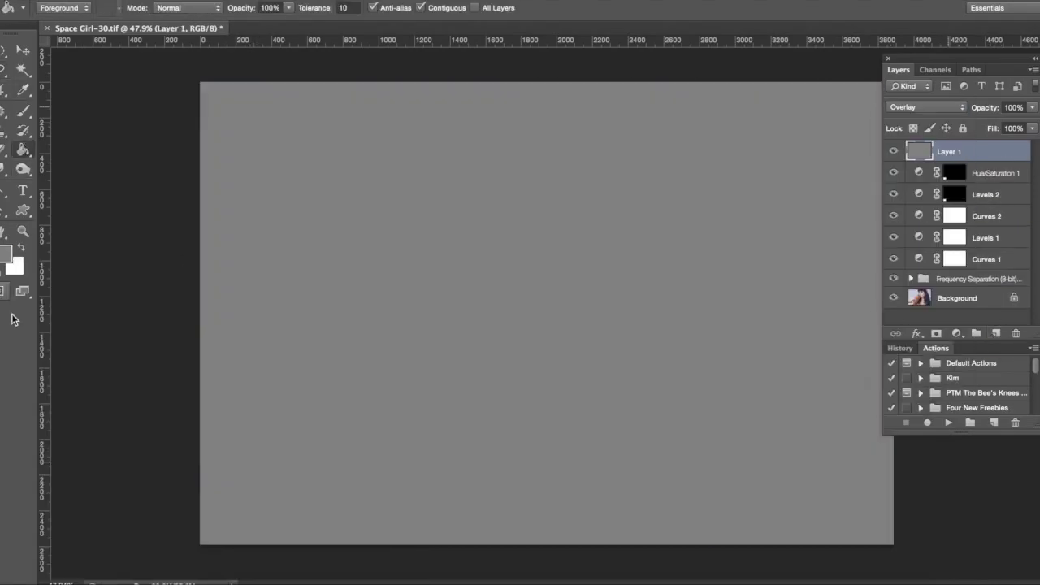
{"action": "key", "text": "shift+alt+o"}
Dodge and burn the cheek and face contours on the gray layer with a soft 167 px brush at 10% opacity.
{"action": "key", "text": "z"}
{"action": "left_click_drag", "start_coordinate": [631, 166], "coordinate": [699, 166]}
{"action": "key", "text": "x"}
{"action": "key", "text": "b"}
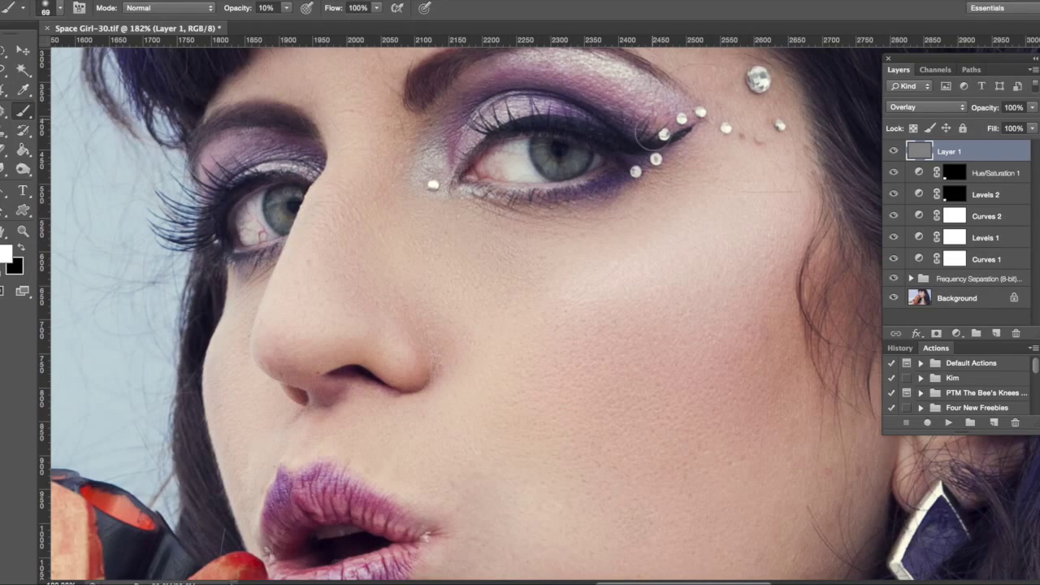
{"action": "key", "text": "ctrl+minus"}
{"action": "left_click_drag", "start_coordinate": [605, 234], "coordinate": [525, 171]}
{"action": "left_click", "coordinate": [59, 8]}
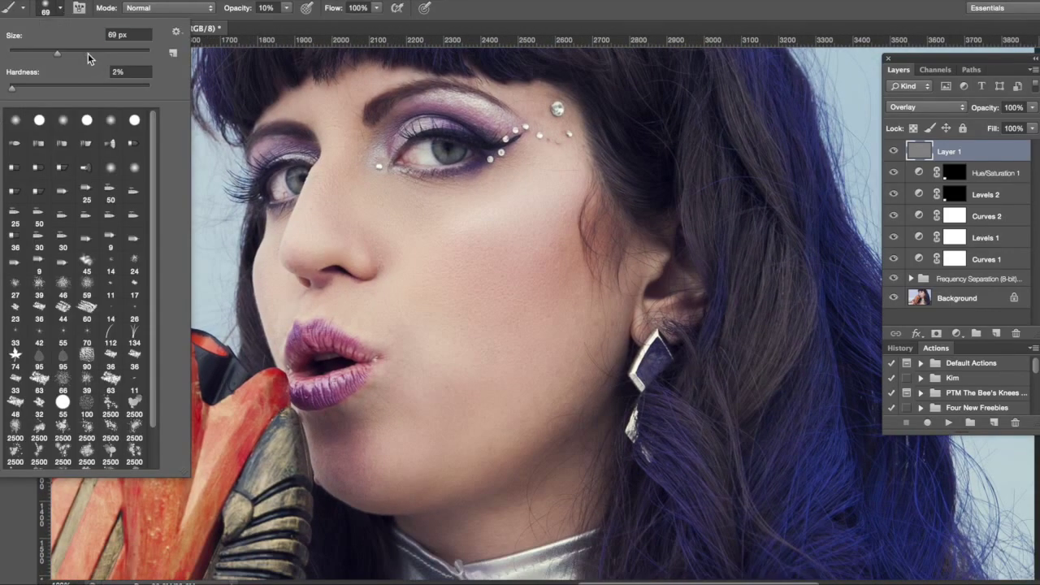
{"action": "key", "text": "Return"}
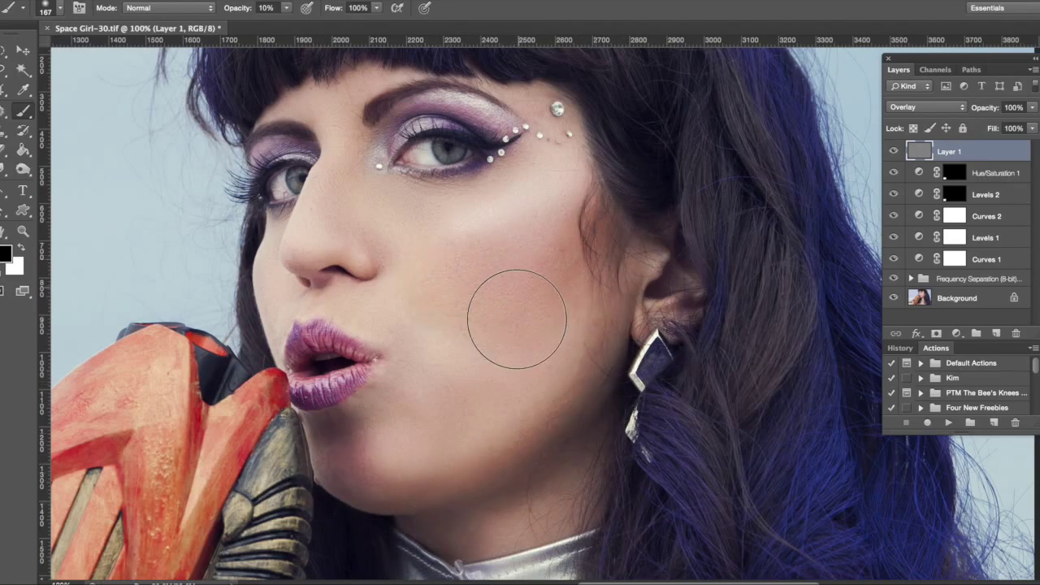
Refine the highlights and shadows on the nose and face using smaller 98 px and 84 px brushes.
{"action": "left_click", "coordinate": [59, 8]}
{"action": "left_click_drag", "start_coordinate": [86, 54], "coordinate": [76, 54]}
{"action": "key", "text": "Return"}
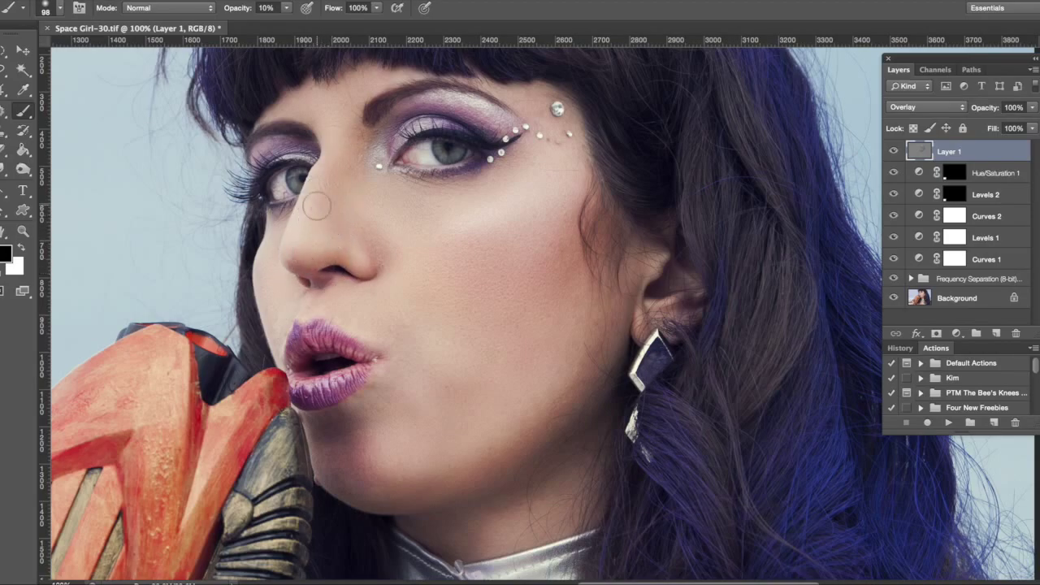
{"action": "left_click", "coordinate": [58, 8]}
{"action": "mouse_move", "coordinate": [77, 53]}
{"action": "left_mouse_down"}
{"action": "mouse_move", "coordinate": [88, 54]}
{"action": "mouse_move", "coordinate": [75, 54]}
{"action": "left_mouse_up"}
{"action": "key", "text": "Return"}
{"action": "left_click", "coordinate": [58, 8]}
{"action": "key", "text": "Return"}
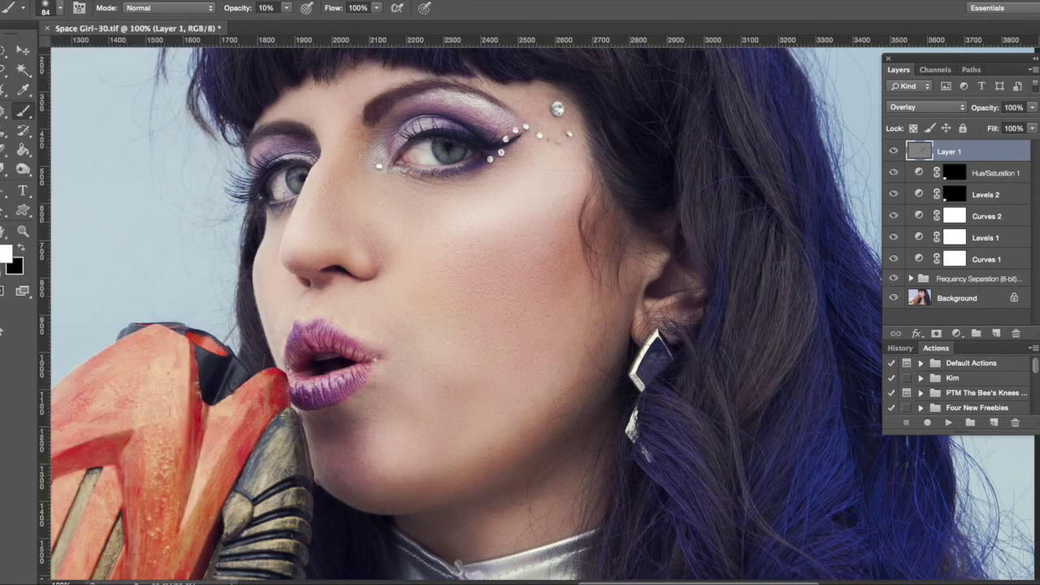
Set the foreground color to mid-gray, the brush opacity to 50% and a larger brush size for toning down the contouring.
{"action": "key", "text": "super+0"}
{"action": "left_click", "coordinate": [7, 254]}
{"action": "left_click", "coordinate": [341, 298]}
{"action": "left_click", "coordinate": [266, 8]}
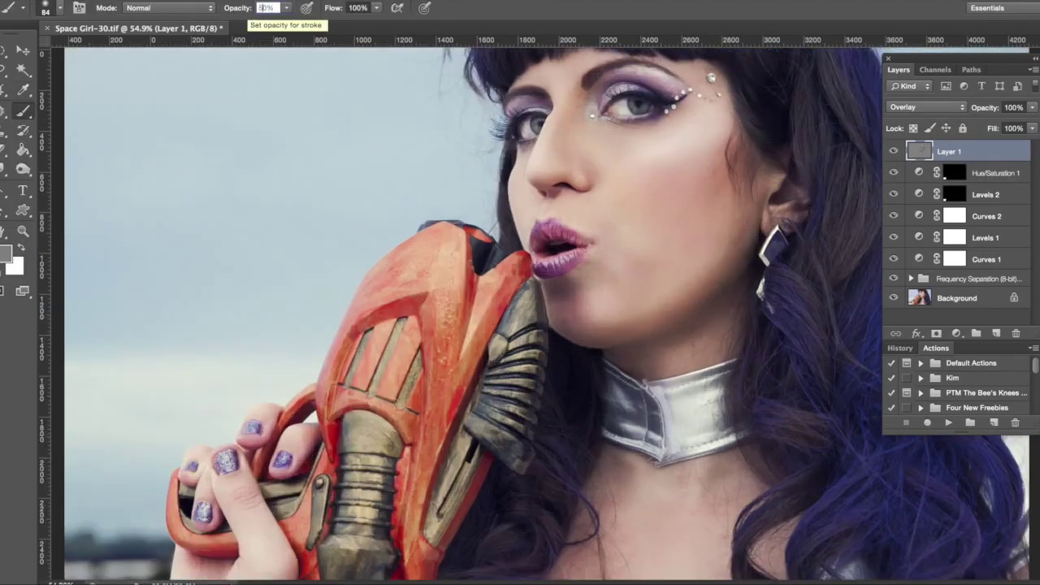
{"action": "key", "text": "super+plus"}
{"action": "left_click", "coordinate": [59, 8]}
{"action": "left_click_drag", "start_coordinate": [70, 54], "coordinate": [83, 55]}
{"action": "key", "text": "Return"}
Compare the image with and without the dodge-and-burn layer and the frequency separation group.
{"action": "left_click", "coordinate": [895, 153]}
{"action": "left_click", "coordinate": [894, 153]}
{"action": "left_click", "coordinate": [894, 153]}
{"action": "left_click", "coordinate": [894, 152]}
{"action": "key", "text": "v"}
{"action": "left_click", "coordinate": [911, 279]}
{"action": "left_click", "coordinate": [911, 279]}
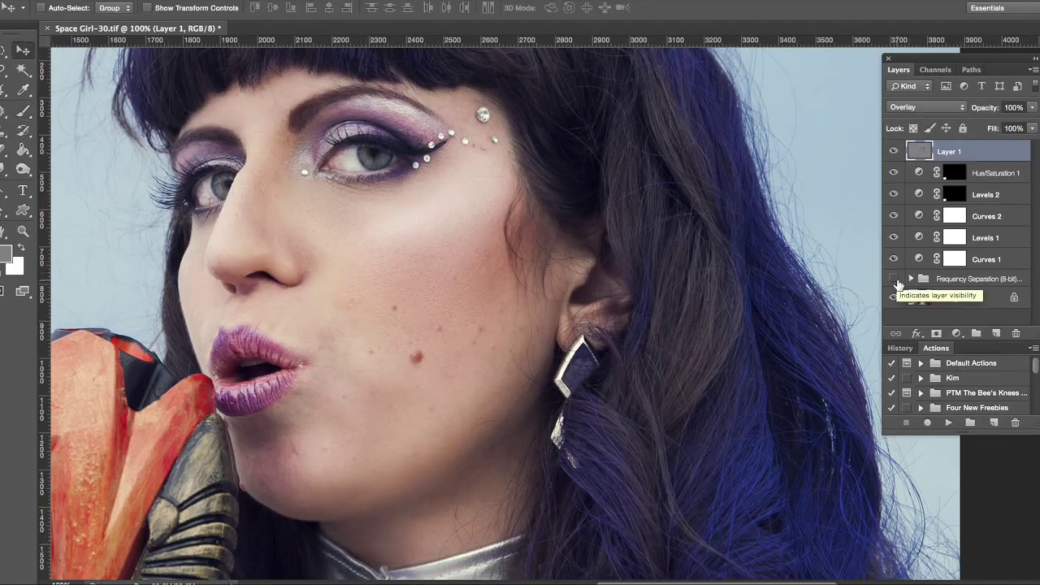
Patch the stray hairs and skin flaws around the jewelled eye on the High Frequency layer.
{"action": "key", "text": "z"}
{"action": "left_click_drag", "start_coordinate": [355, 147], "coordinate": [367, 362]}
{"action": "left_click", "coordinate": [911, 279]}
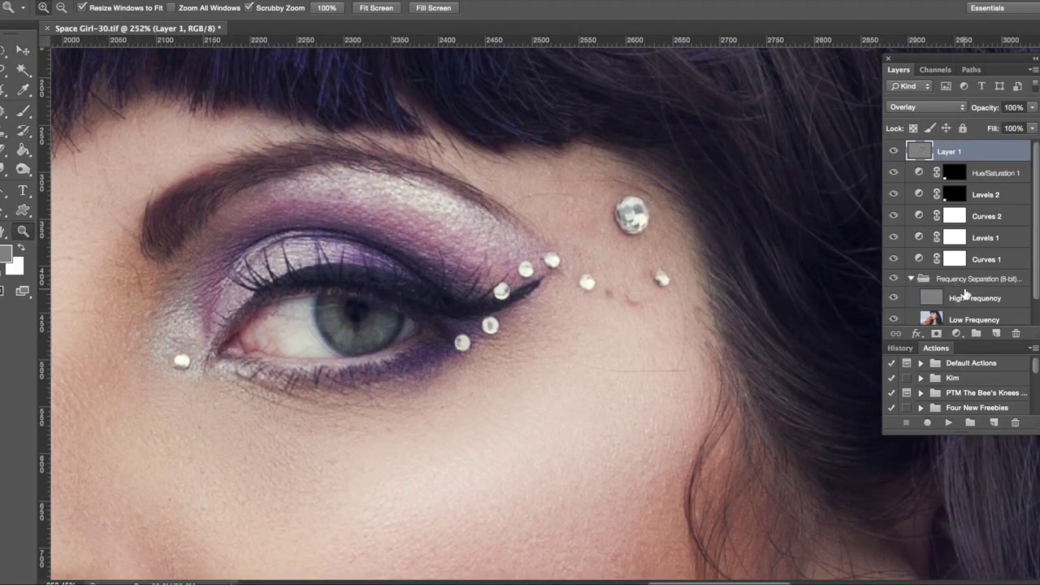
{"action": "left_click", "coordinate": [967, 298]}
{"action": "key", "text": "j"}
{"action": "mouse_move", "coordinate": [586, 361]}
{"action": "left_mouse_down"}
{"action": "mouse_move", "coordinate": [539, 344]}
{"action": "mouse_move", "coordinate": [581, 363]}
{"action": "left_mouse_up"}
{"action": "left_click_drag", "start_coordinate": [677, 368], "coordinate": [686, 340]}
{"action": "left_click_drag", "start_coordinate": [527, 205], "coordinate": [543, 213]}
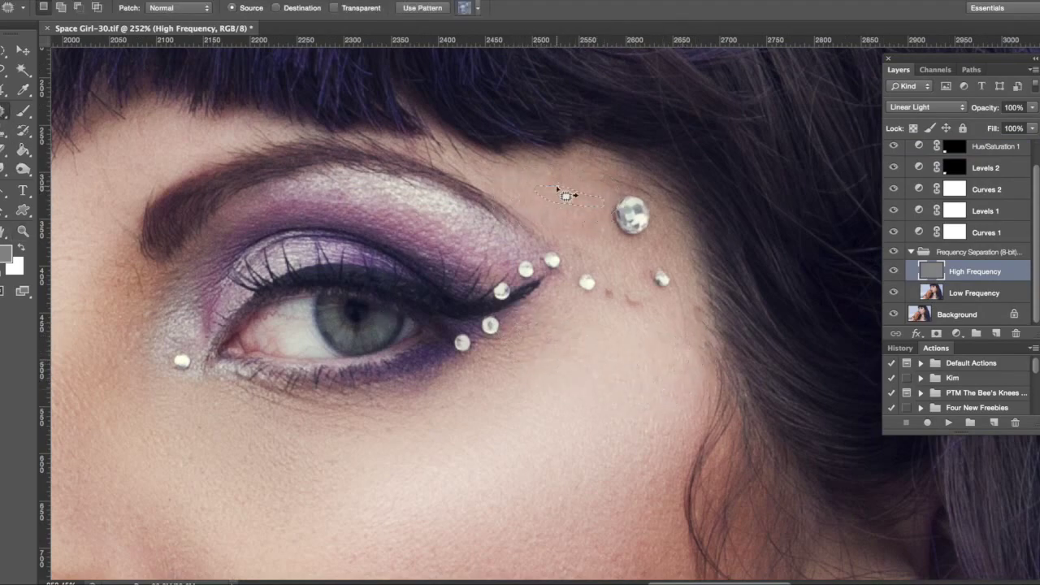
Paint sampled eye-white colour over the redness in the other eye on the Low Frequency layer, using a 9 px brush at 10% opacity.
{"action": "scroll", "coordinate": [469, 390], "scroll_direction": "left", "scroll_amount": 10}
{"action": "left_click_drag", "start_coordinate": [482, 258], "coordinate": [501, 262]}
{"action": "scroll", "coordinate": [481, 379], "scroll_direction": "up", "scroll_amount": 6}
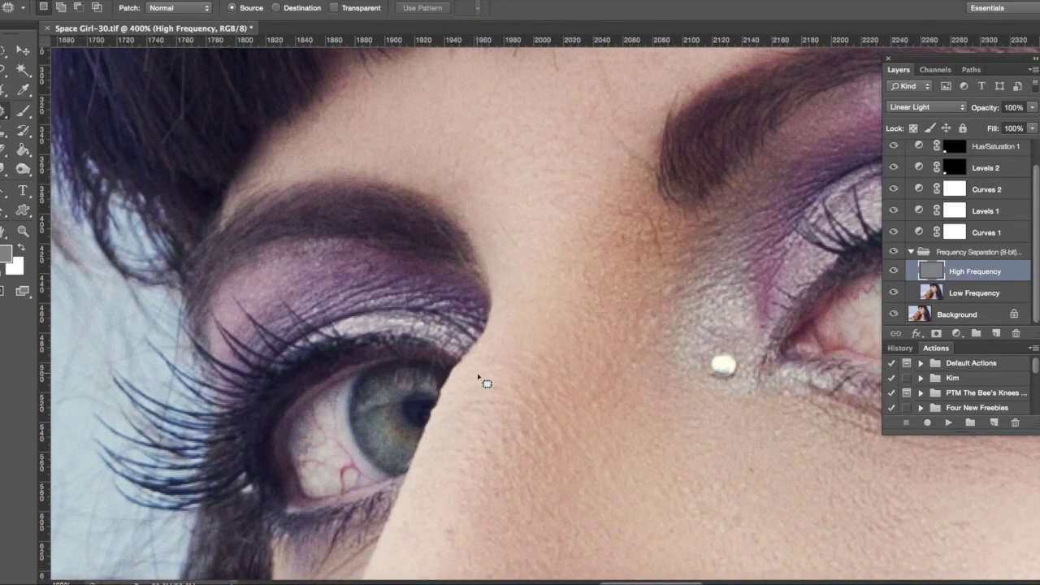
{"action": "scroll", "coordinate": [481, 382], "scroll_direction": "left", "scroll_amount": 3}
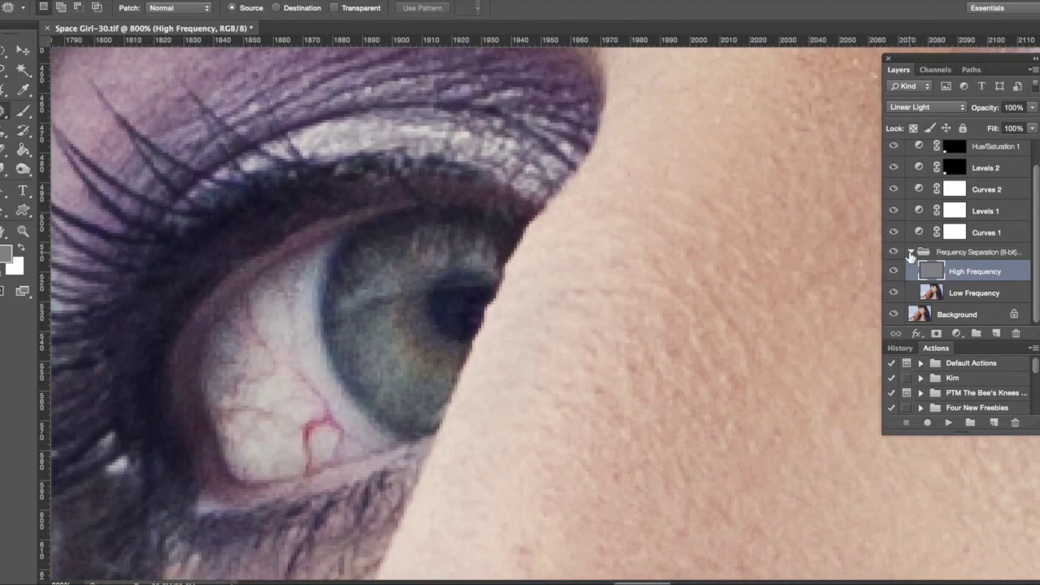
{"action": "left_click", "coordinate": [974, 293]}
{"action": "key", "text": "s"}
{"action": "key", "text": "b"}
{"action": "key", "text": "1"}
{"action": "left_click", "coordinate": [59, 8]}
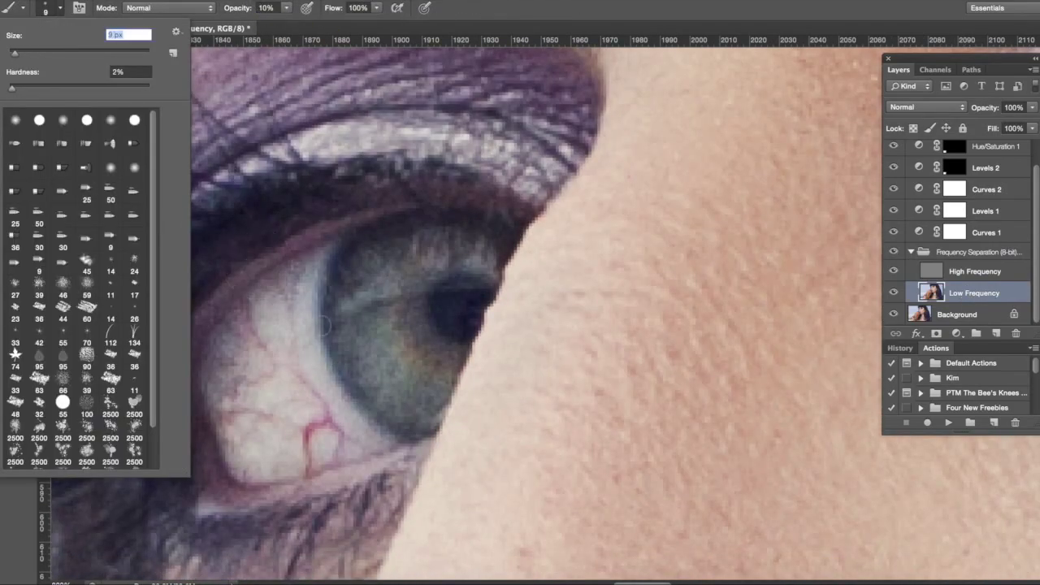
{"action": "key", "text": "Return"}
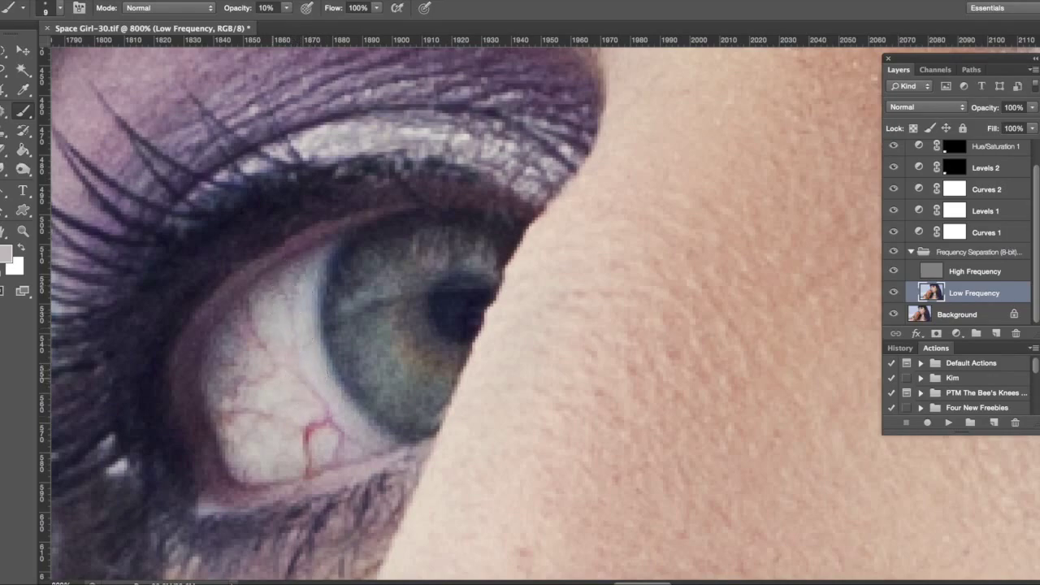
{"action": "left_click", "coordinate": [275, 376], "text": "alt"}
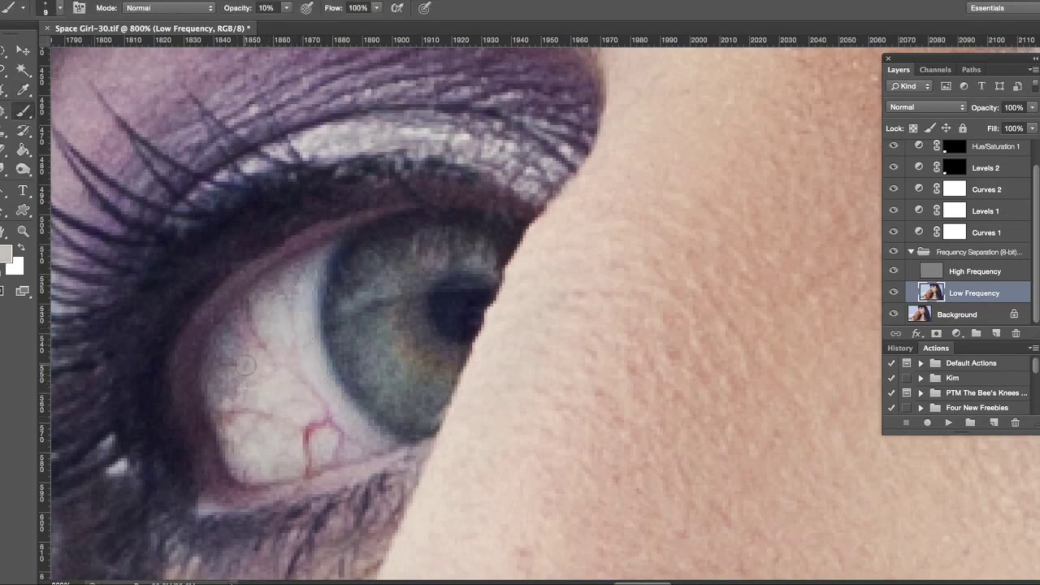
{"action": "key", "text": "alt"}
{"action": "key", "text": "alt"}
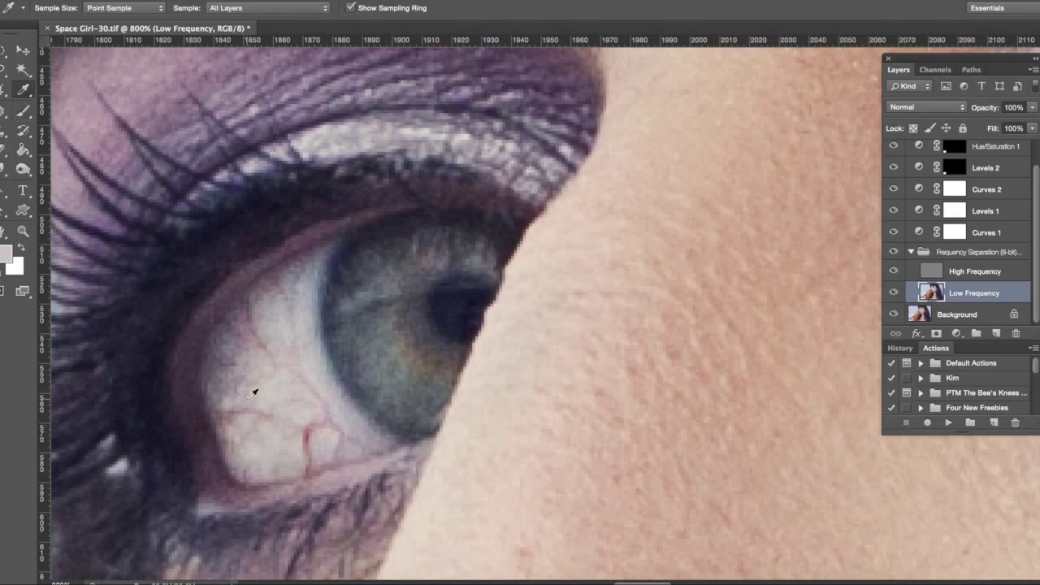
{"action": "left_click", "coordinate": [18, 118]}
{"action": "left_click", "coordinate": [304, 371], "text": "alt"}
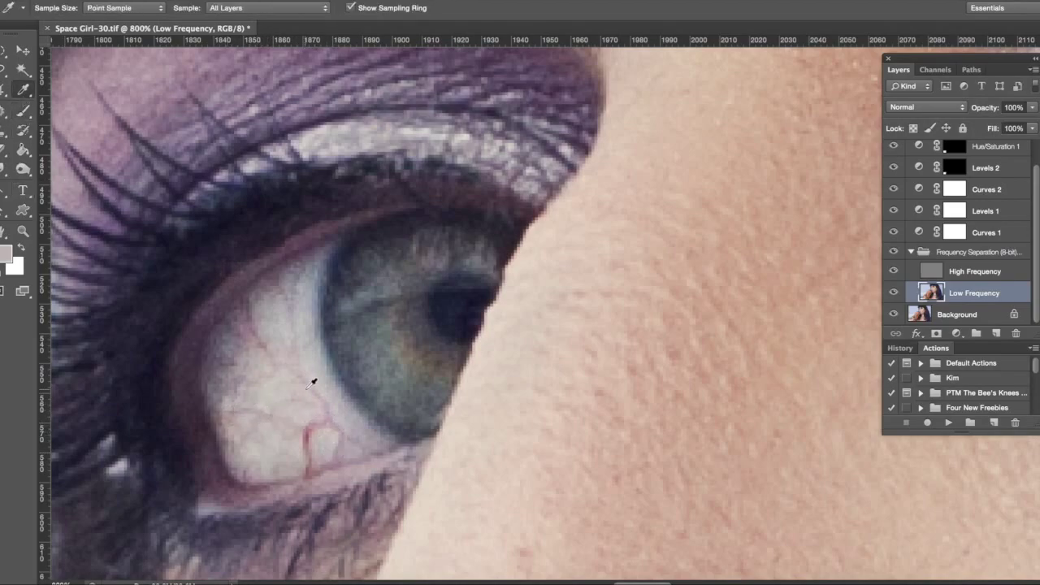
{"action": "left_click", "coordinate": [275, 333], "text": "alt"}
Patch the red veins in the same eye's white on the High Frequency layer and deselect.
{"action": "left_click", "coordinate": [15, 150]}
{"action": "key", "text": "alt+bracketright"}
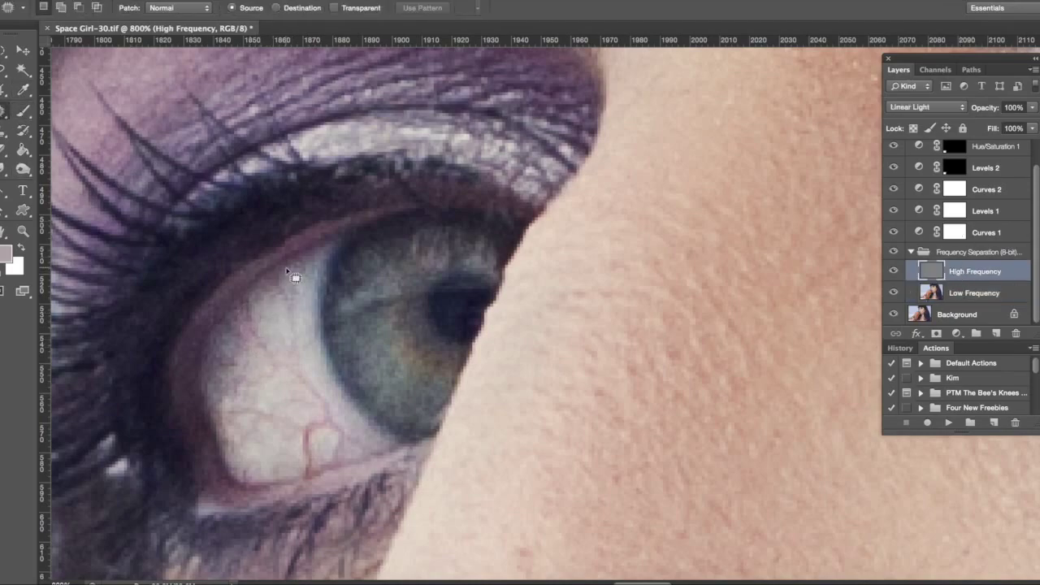
{"action": "mouse_move", "coordinate": [324, 404]}
{"action": "left_mouse_down"}
{"action": "mouse_move", "coordinate": [325, 379]}
{"action": "mouse_move", "coordinate": [332, 402]}
{"action": "mouse_move", "coordinate": [316, 428]}
{"action": "mouse_move", "coordinate": [270, 444]}
{"action": "left_mouse_up"}
{"action": "mouse_move", "coordinate": [307, 429]}
{"action": "left_mouse_down"}
{"action": "mouse_move", "coordinate": [317, 457]}
{"action": "mouse_move", "coordinate": [308, 443]}
{"action": "left_mouse_up"}
{"action": "left_click_drag", "start_coordinate": [310, 446], "coordinate": [291, 456]}
{"action": "left_click_drag", "start_coordinate": [327, 447], "coordinate": [340, 423]}
{"action": "left_click_drag", "start_coordinate": [337, 434], "coordinate": [322, 446]}
{"action": "key", "text": "ctrl+d"}
{"action": "key", "text": "ctrl+1"}
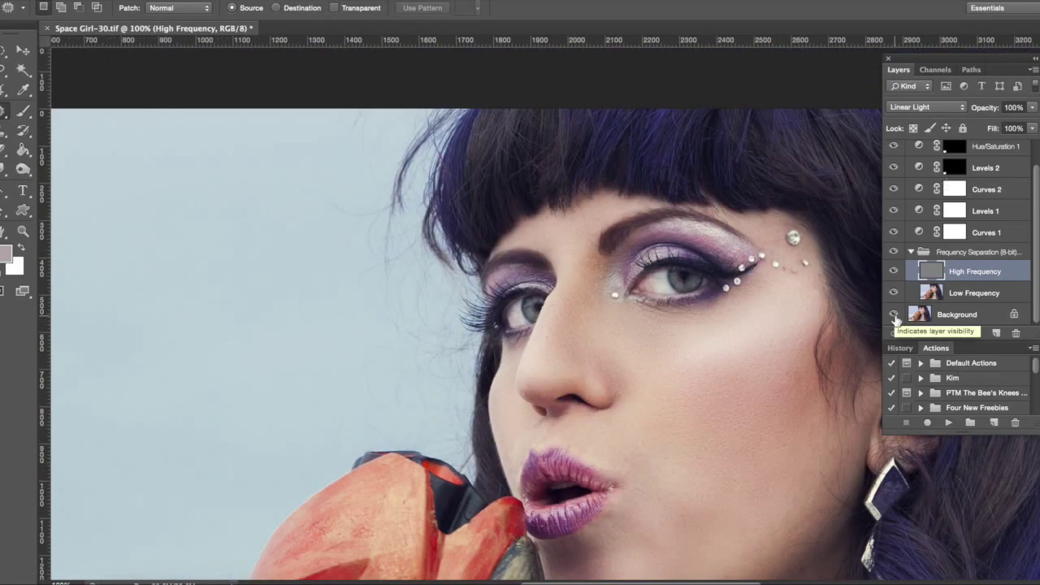
Clean up the white of the jewelled eye with sampled colour on the Low Frequency layer and patching on the High Frequency layer.
{"action": "scroll", "coordinate": [711, 270], "scroll_direction": "up", "scroll_amount": 5}
{"action": "key", "text": "alt+["}
{"action": "key", "text": "i"}
{"action": "key", "text": "b"}
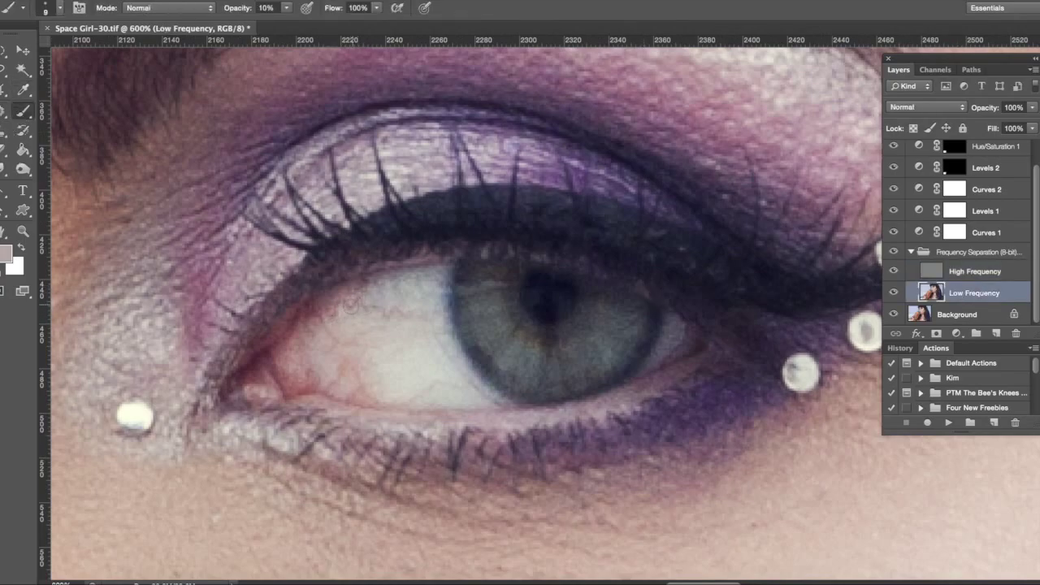
{"action": "left_click", "coordinate": [395, 383], "text": "alt"}
{"action": "left_click", "coordinate": [939, 266]}
{"action": "key", "text": "j"}
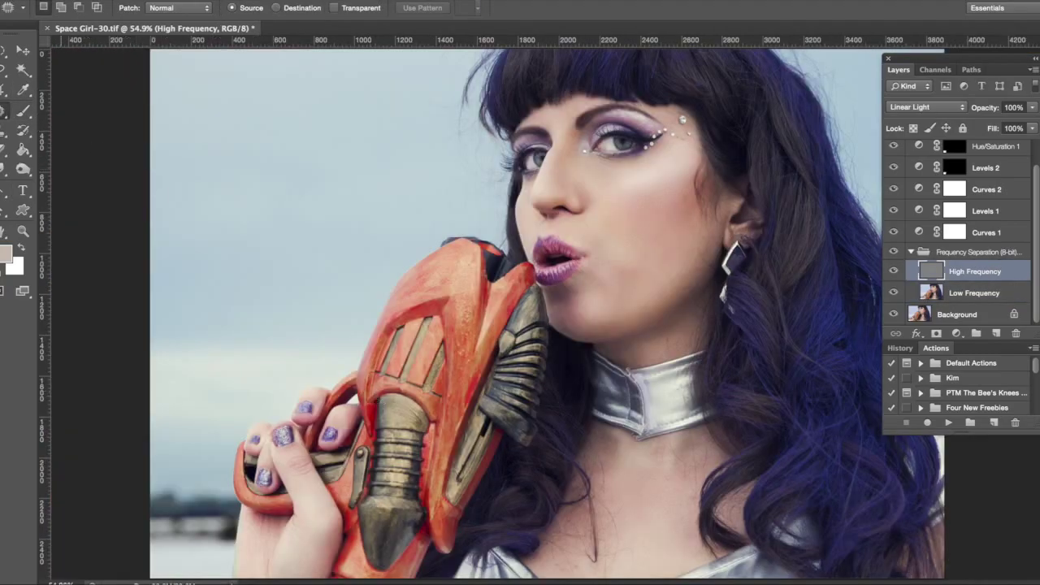
Open Yianni-1.jpg from Adobe Bridge, bring it into the portrait as the top layer and set its blend mode to Overlay.
{"action": "key", "text": "v"}
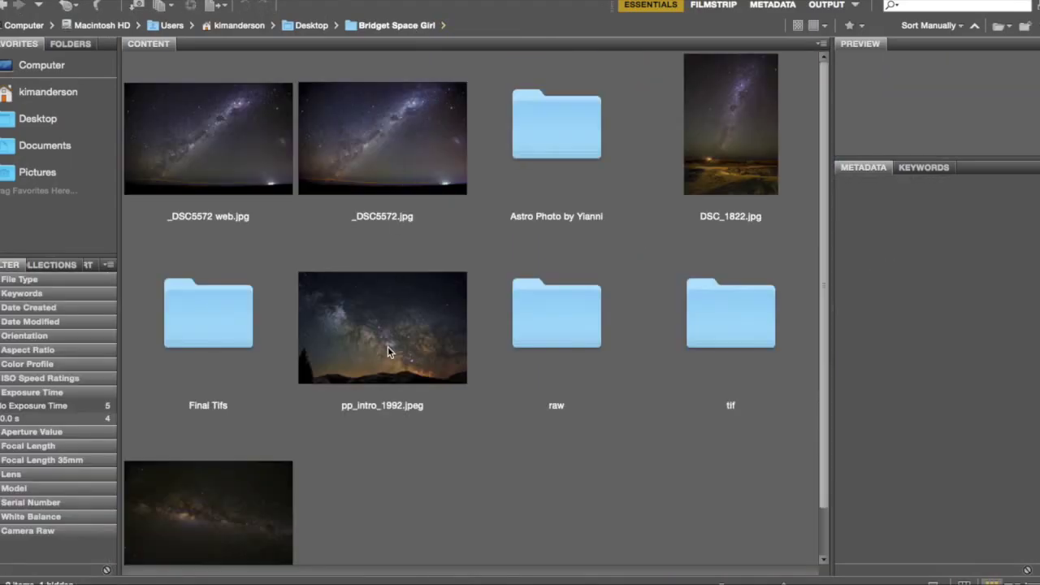
{"action": "left_click", "coordinate": [387, 346]}
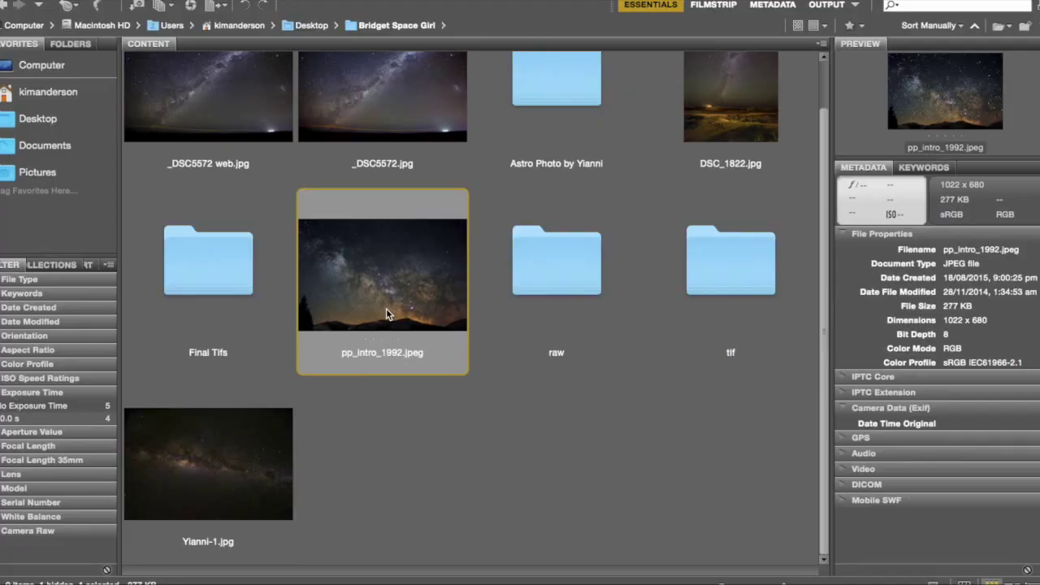
{"action": "double_click", "coordinate": [208, 512]}
{"action": "left_click_drag", "start_coordinate": [180, 40], "coordinate": [488, 243]}
{"action": "left_click", "coordinate": [929, 109]}
{"action": "left_click", "coordinate": [933, 253]}
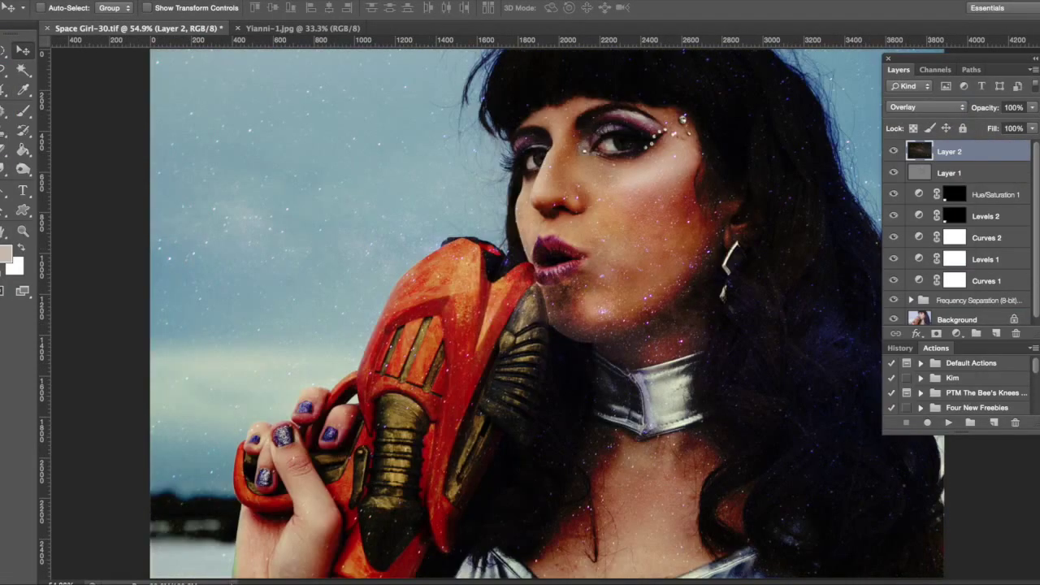
Scale the star layer to about 65.5% width and 73.5% height and position it over the sky.
{"action": "key", "text": "ctrl+t"}
{"action": "key", "text": "ctrl+minus"}
{"action": "key", "text": "ctrl+minus"}
{"action": "left_click_drag", "start_coordinate": [1023, 555], "coordinate": [793, 477]}
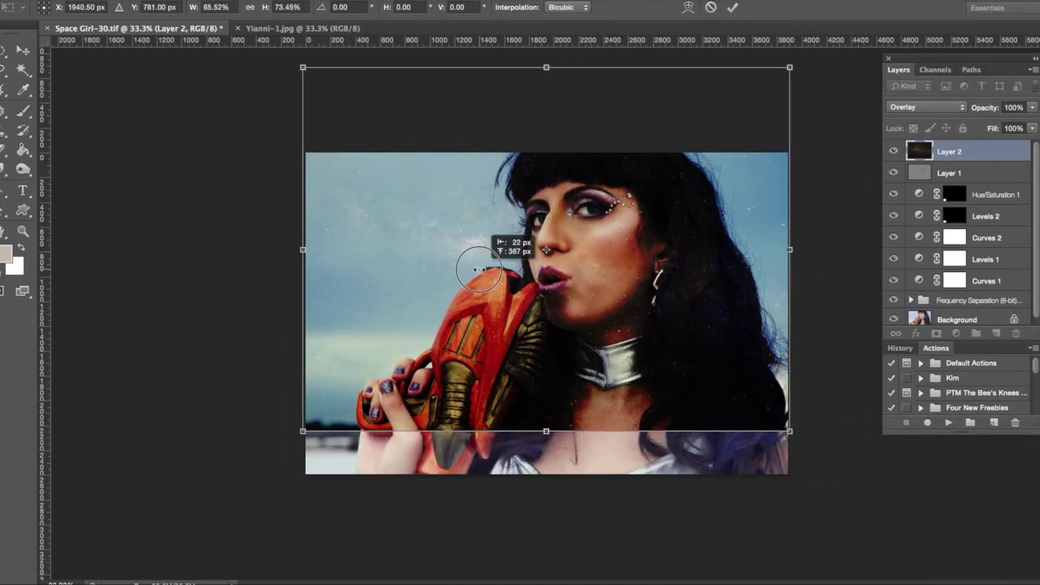
{"action": "key", "text": "Return"}
{"action": "key", "text": "ctrl+plus"}
Add a layer mask to the star layer and paint the woman and gun out in black with a 374 px brush.
{"action": "left_click", "coordinate": [936, 334]}
{"action": "key", "text": "b"}
{"action": "left_click", "coordinate": [21, 248]}
{"action": "left_click", "coordinate": [45, 9]}
{"action": "type", "text": "374"}
{"action": "key", "text": "Return"}
{"action": "mouse_move", "coordinate": [504, 97]}
{"action": "left_mouse_down"}
{"action": "mouse_move", "coordinate": [553, 122]}
{"action": "mouse_move", "coordinate": [766, 139]}
{"action": "mouse_move", "coordinate": [650, 243]}
{"action": "mouse_move", "coordinate": [455, 291]}
{"action": "mouse_move", "coordinate": [476, 453]}
{"action": "mouse_move", "coordinate": [309, 442]}
{"action": "mouse_move", "coordinate": [244, 515]}
{"action": "mouse_move", "coordinate": [360, 479]}
{"action": "mouse_move", "coordinate": [848, 406]}
{"action": "mouse_move", "coordinate": [797, 239]}
{"action": "mouse_move", "coordinate": [658, 225]}
{"action": "mouse_move", "coordinate": [756, 391]}
{"action": "mouse_move", "coordinate": [755, 109]}
{"action": "mouse_move", "coordinate": [789, 232]}
{"action": "left_mouse_up"}
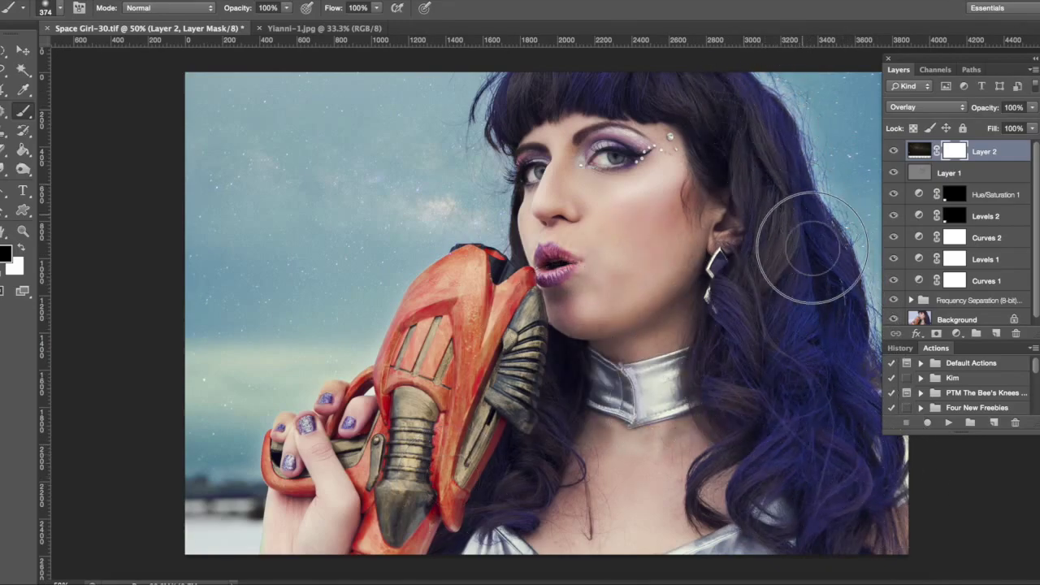
{"action": "left_click_drag", "start_coordinate": [936, 58], "coordinate": [964, 51]}
Try Color Burn and other blend modes on the star image and return it to Overlay.
{"action": "key", "text": "v"}
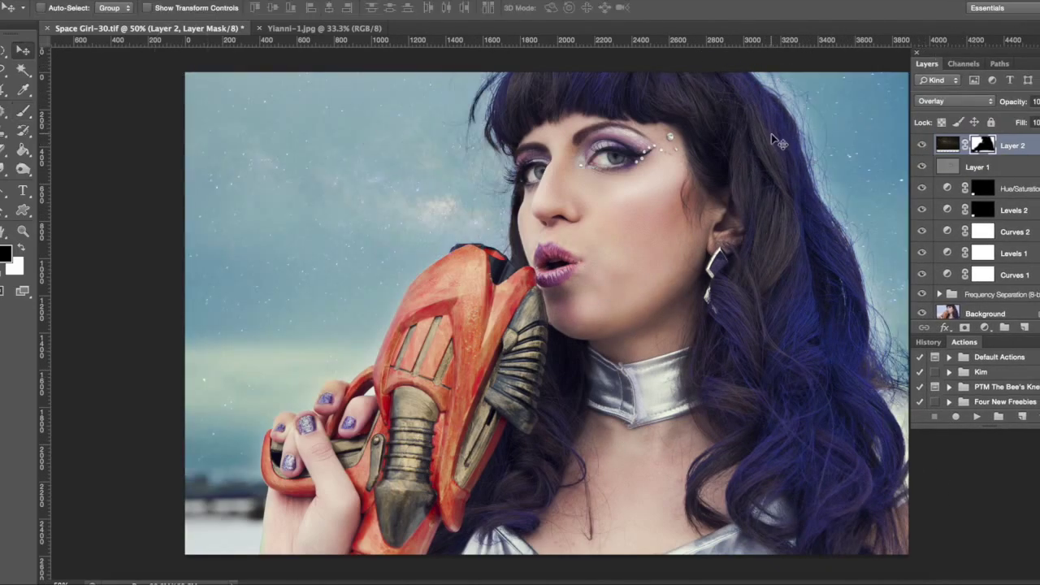
{"action": "left_click", "coordinate": [946, 145]}
{"action": "left_click", "coordinate": [955, 101]}
{"action": "left_click", "coordinate": [947, 20]}
{"action": "left_click", "coordinate": [955, 100]}
{"action": "left_click", "coordinate": [941, 112]}
{"action": "left_click", "coordinate": [942, 101]}
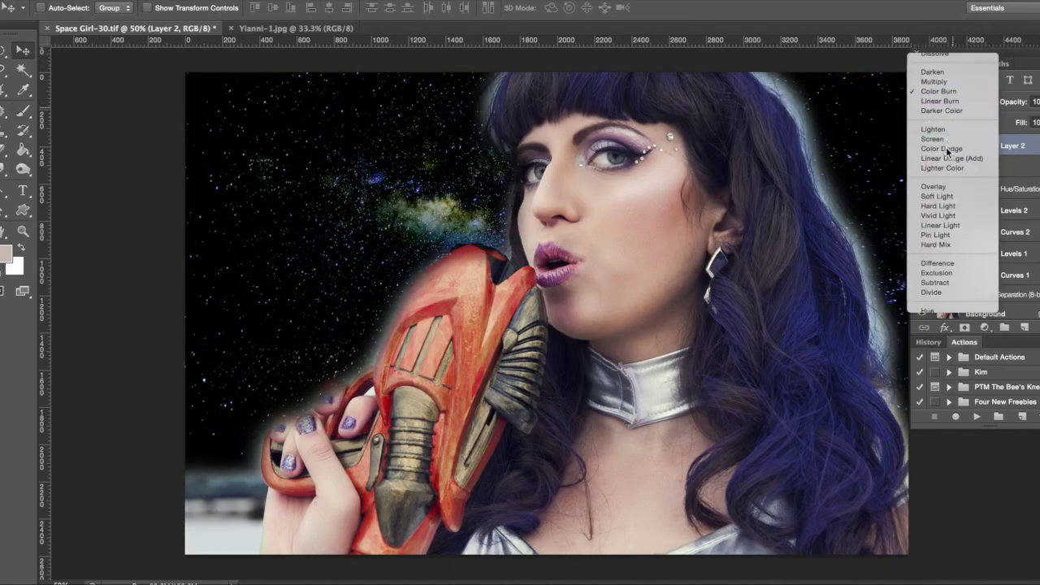
{"action": "left_click", "coordinate": [943, 154]}
{"action": "left_click", "coordinate": [955, 101]}
{"action": "left_click", "coordinate": [943, 134]}
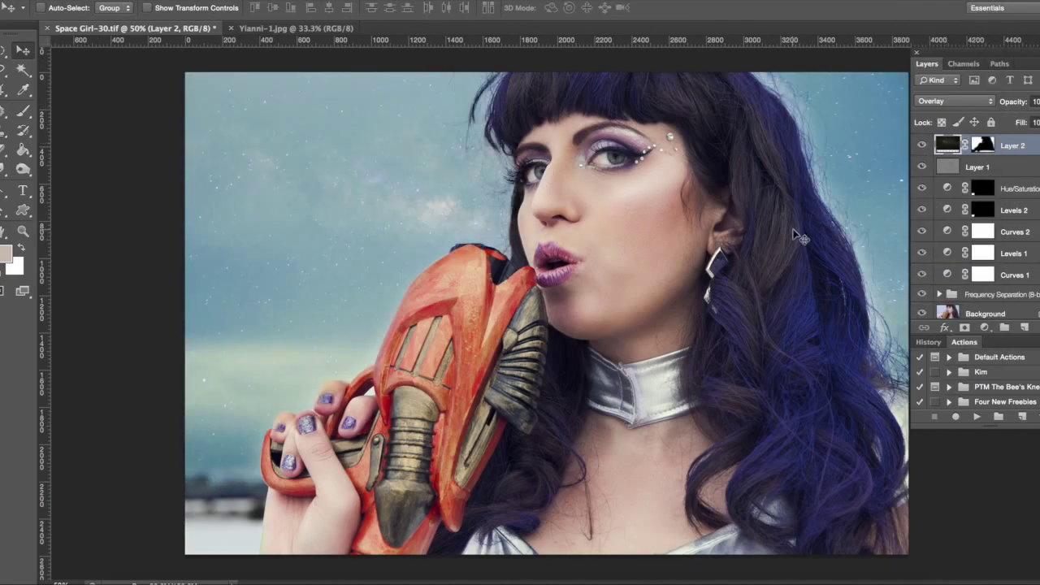
Brighten the star image with Levels, setting the midtone input to 1.73 and the white input to 195.
{"action": "left_click", "coordinate": [166, 0]}
{"action": "mouse_move", "coordinate": [195, 15]}
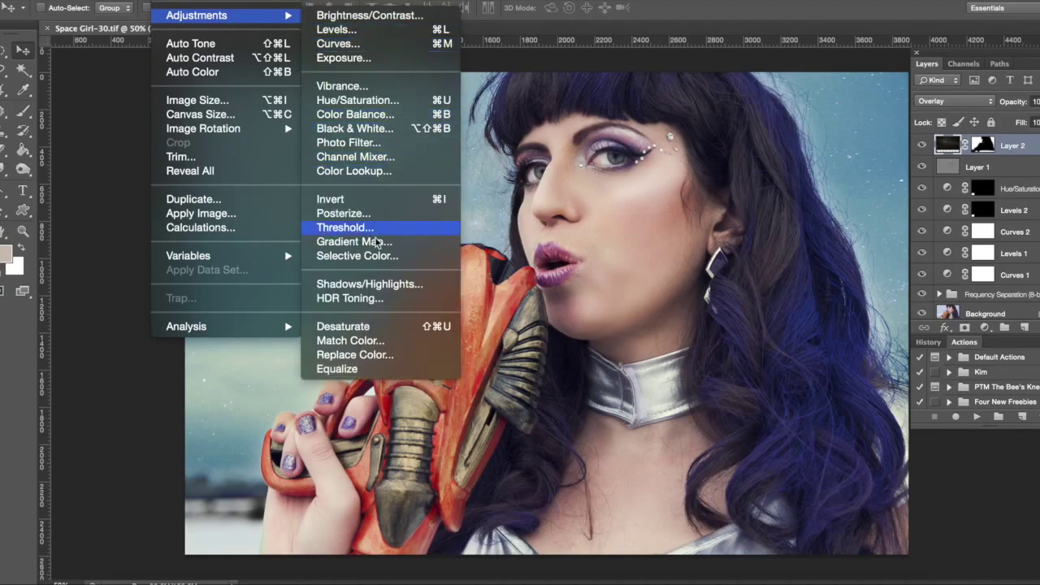
{"action": "left_click", "coordinate": [340, 30]}
{"action": "left_click_drag", "start_coordinate": [823, 440], "coordinate": [769, 441]}
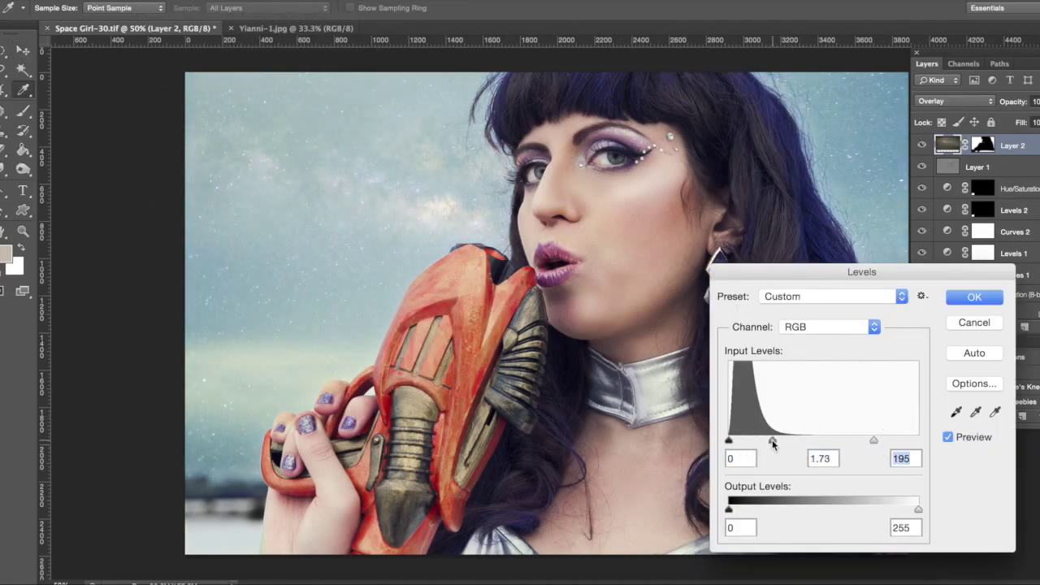
{"action": "key", "text": "Return"}
Shift the star image's colour with Color Balance, setting the midtones to -12, -20 and +18.
{"action": "left_click", "coordinate": [170, 2]}
{"action": "mouse_move", "coordinate": [199, 14]}
{"action": "left_click", "coordinate": [361, 113]}
{"action": "left_click_drag", "start_coordinate": [577, 391], "coordinate": [591, 399]}
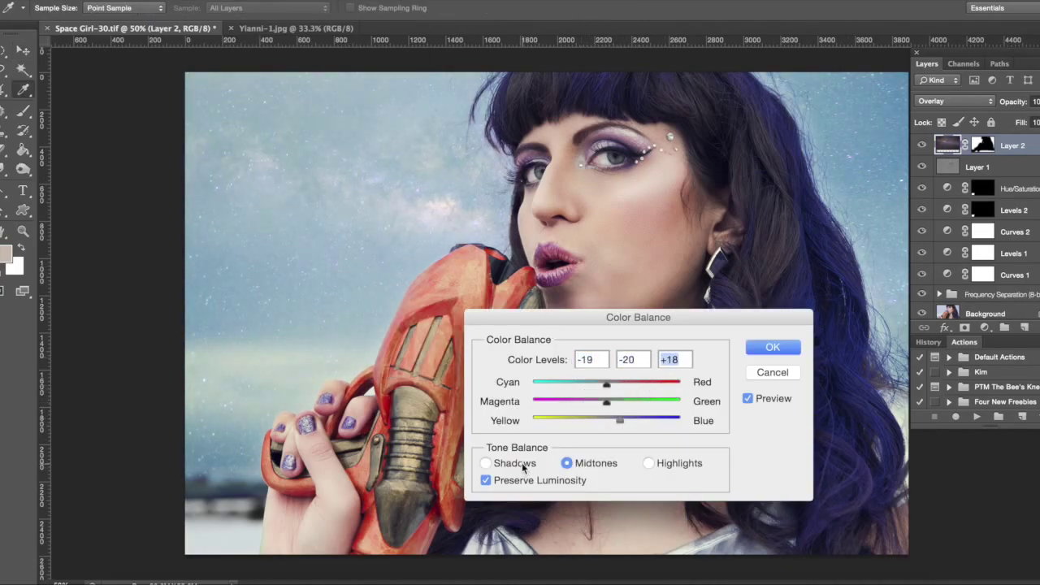
{"action": "mouse_move", "coordinate": [630, 405]}
{"action": "left_mouse_down"}
{"action": "mouse_move", "coordinate": [587, 404]}
{"action": "mouse_move", "coordinate": [622, 408]}
{"action": "left_mouse_up"}
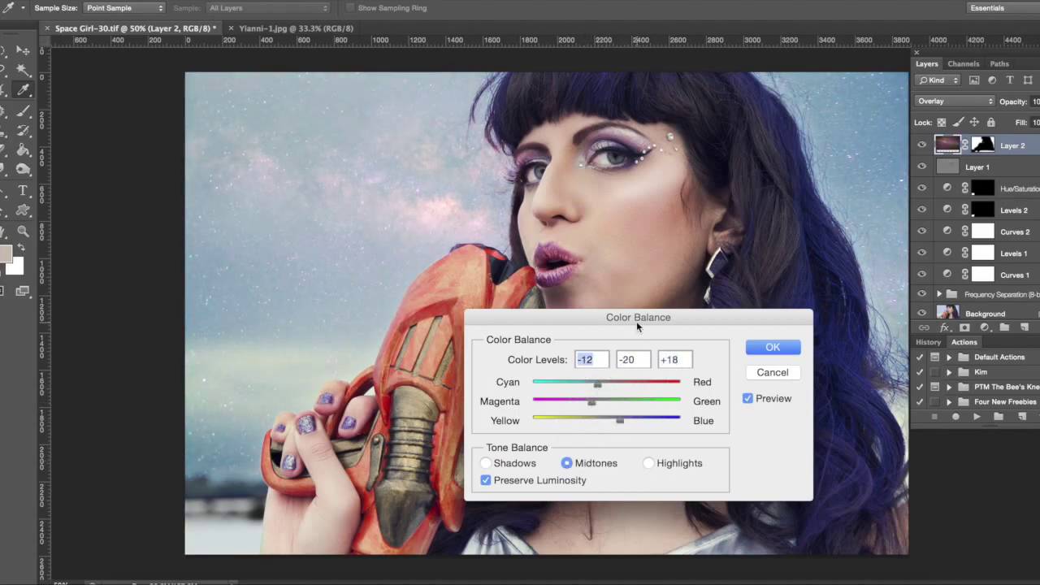
{"action": "left_click_drag", "start_coordinate": [637, 321], "coordinate": [607, 360]}
{"action": "left_click", "coordinate": [744, 386]}
Raise the star image's saturation to +49 with Hue/Saturation.
{"action": "left_click", "coordinate": [167, 0]}
{"action": "mouse_move", "coordinate": [219, 19]}
{"action": "left_click", "coordinate": [492, 95]}
{"action": "left_click_drag", "start_coordinate": [808, 457], "coordinate": [825, 461]}
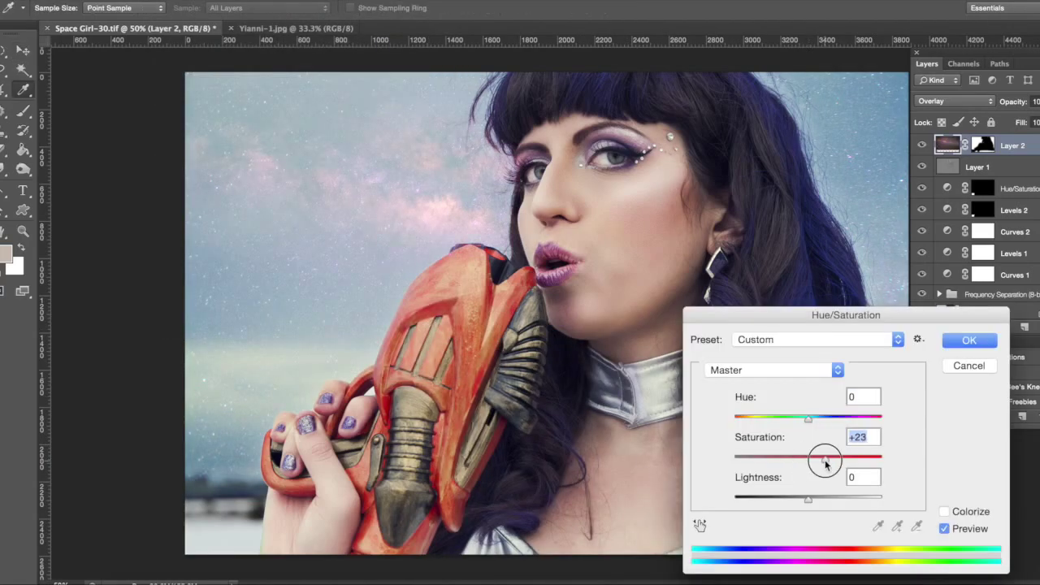
{"action": "left_click", "coordinate": [808, 497]}
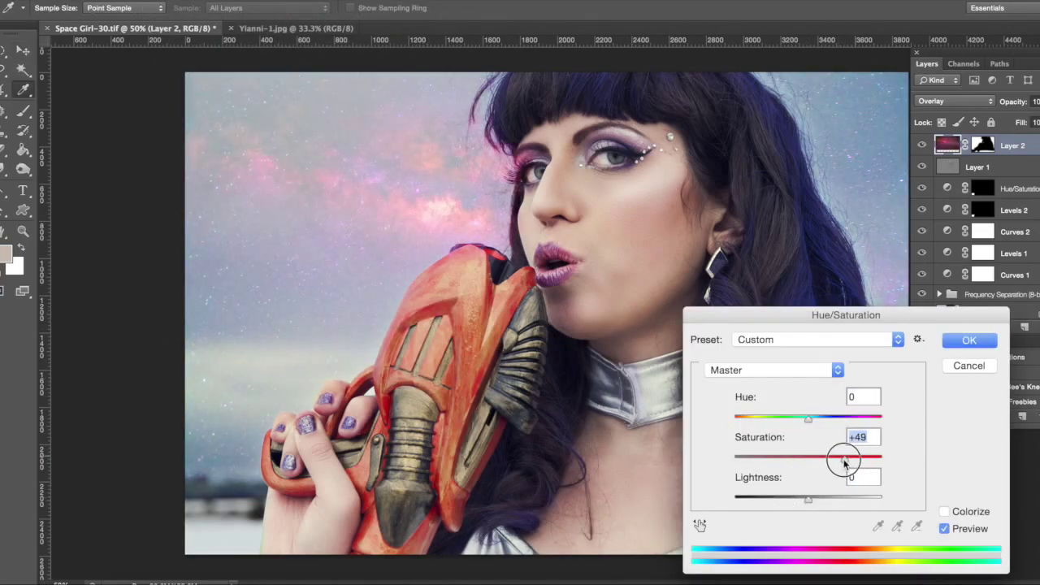
{"action": "left_click", "coordinate": [970, 341]}
Mask the stars off the hair, face, gun and hand edges in black with a 153 px brush on the star layer's mask.
{"action": "key", "text": "super+plus"}
{"action": "key", "text": "super+plus"}
{"action": "scroll", "coordinate": [652, 397], "scroll_direction": "up", "scroll_amount": 5}
{"action": "left_click", "coordinate": [980, 144]}
{"action": "left_click", "coordinate": [22, 112]}
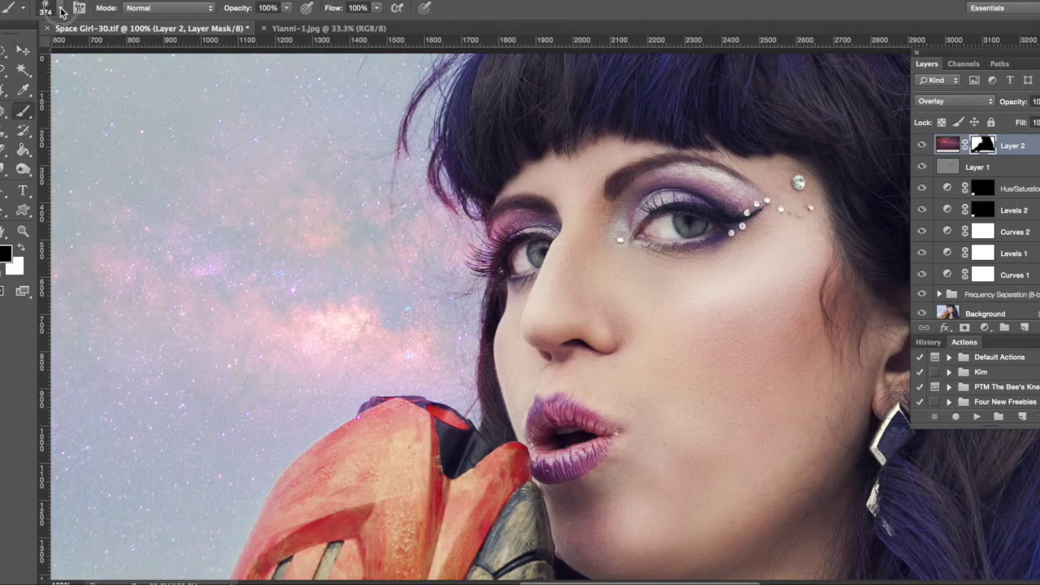
{"action": "left_click", "coordinate": [61, 10]}
{"action": "left_click_drag", "start_coordinate": [80, 52], "coordinate": [57, 52]}
{"action": "left_click_drag", "start_coordinate": [514, 216], "coordinate": [513, 226]}
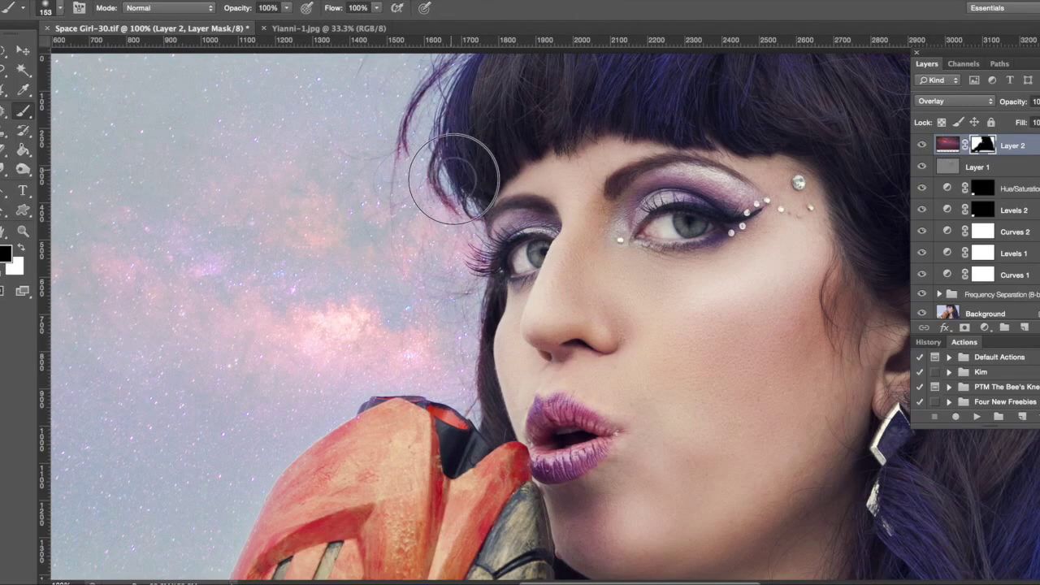
{"action": "scroll", "coordinate": [451, 166], "scroll_direction": "down", "scroll_amount": 10}
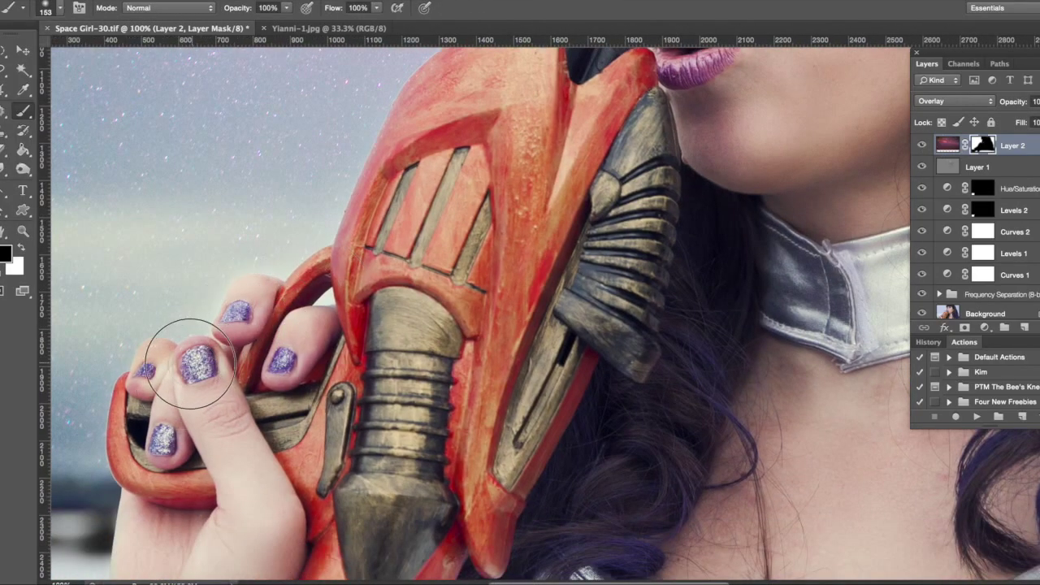
{"action": "scroll", "coordinate": [148, 461], "scroll_direction": "down", "scroll_amount": 6}
Touch up the wrist area in black on the Hue/Saturation 1 and Levels 2 layer masks.
{"action": "left_click", "coordinate": [982, 189]}
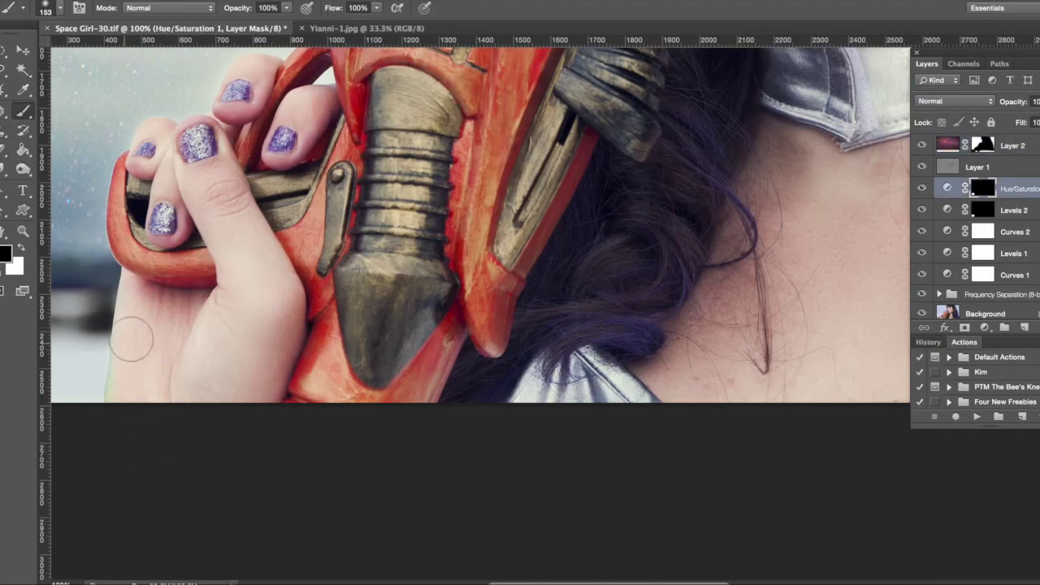
{"action": "left_click", "coordinate": [982, 209]}
{"action": "key", "text": "ctrl+0"}
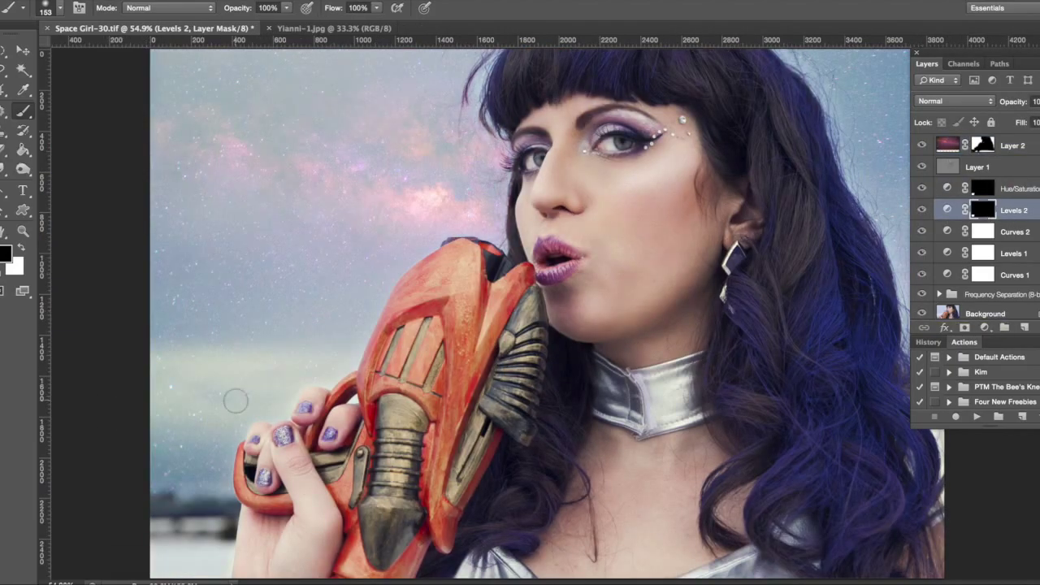
Save the layered document in Photoshop format as Space Girl-30.psd.
{"action": "key", "text": "super+shift+s"}
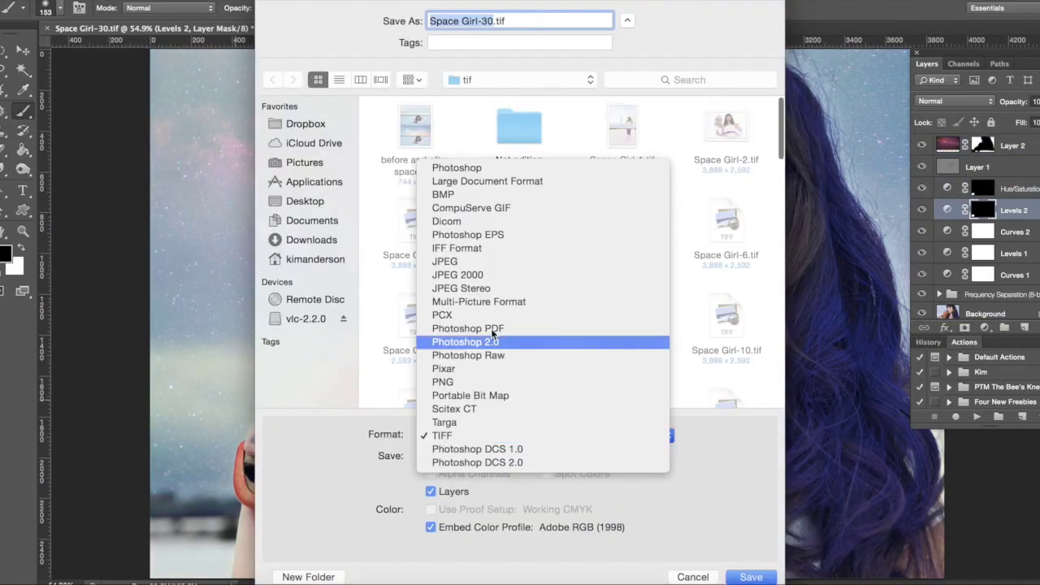
{"action": "left_click", "coordinate": [516, 336]}
{"action": "left_click", "coordinate": [751, 572]}
{"action": "left_click", "coordinate": [682, 211]}
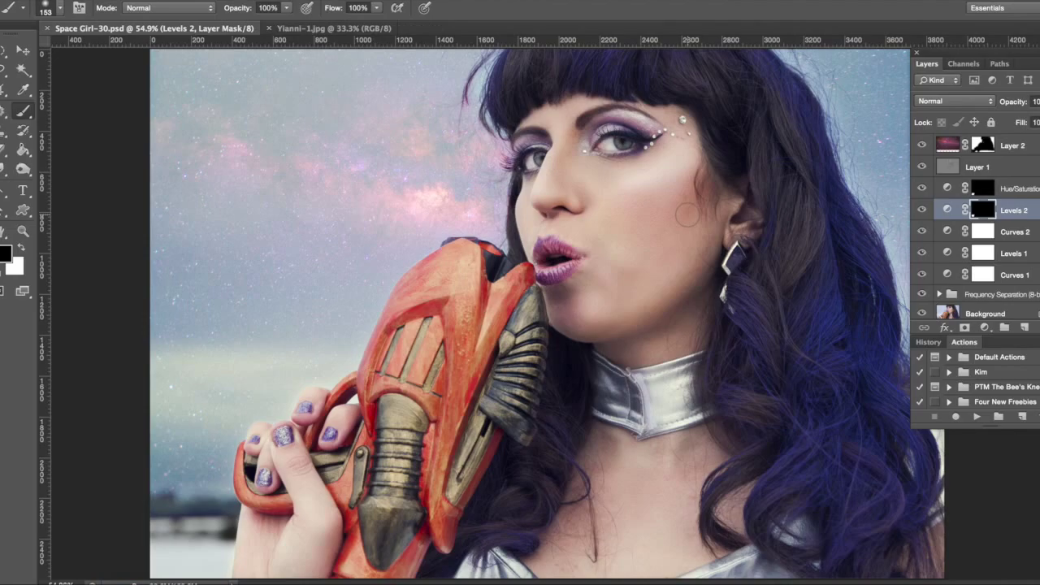
Darken the star image with Curves, lowering input 77 to output 44.
{"action": "left_click", "coordinate": [996, 151]}
{"action": "left_click", "coordinate": [371, 47]}
{"action": "left_click_drag", "start_coordinate": [755, 109], "coordinate": [717, 237]}
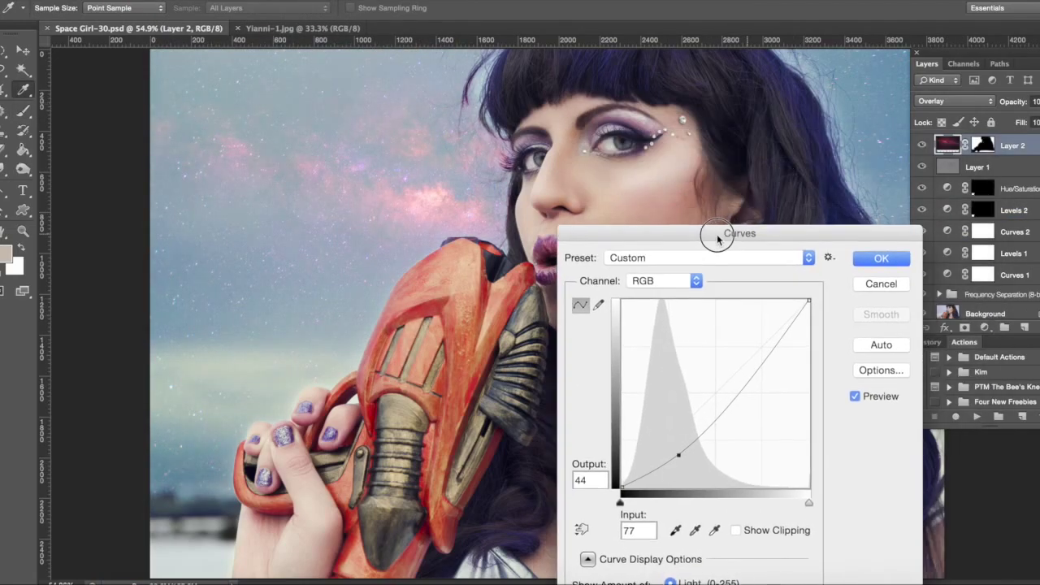
{"action": "left_click", "coordinate": [743, 366]}
{"action": "left_click", "coordinate": [881, 258]}
{"action": "key", "text": "b"}
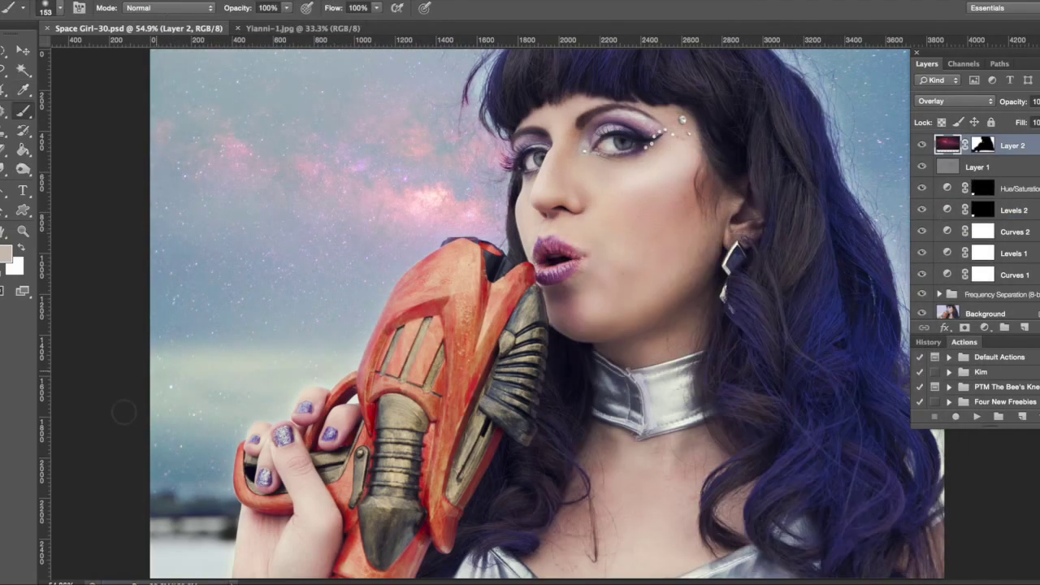